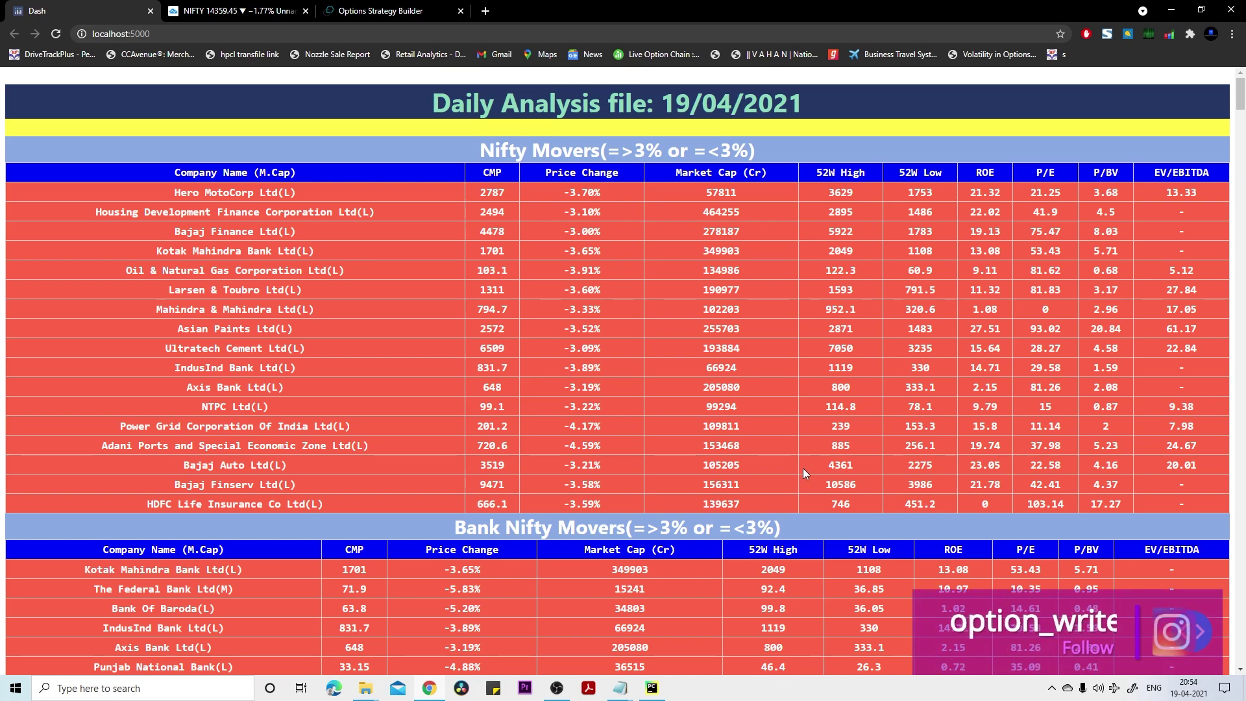
Review the Nifty Movers and Bank Nifty Movers tables in the daily analysis dashboard, down to the start of Today's News
{"action": "scroll", "coordinate": [803, 487], "scroll_direction": "down", "scroll_amount": 3}
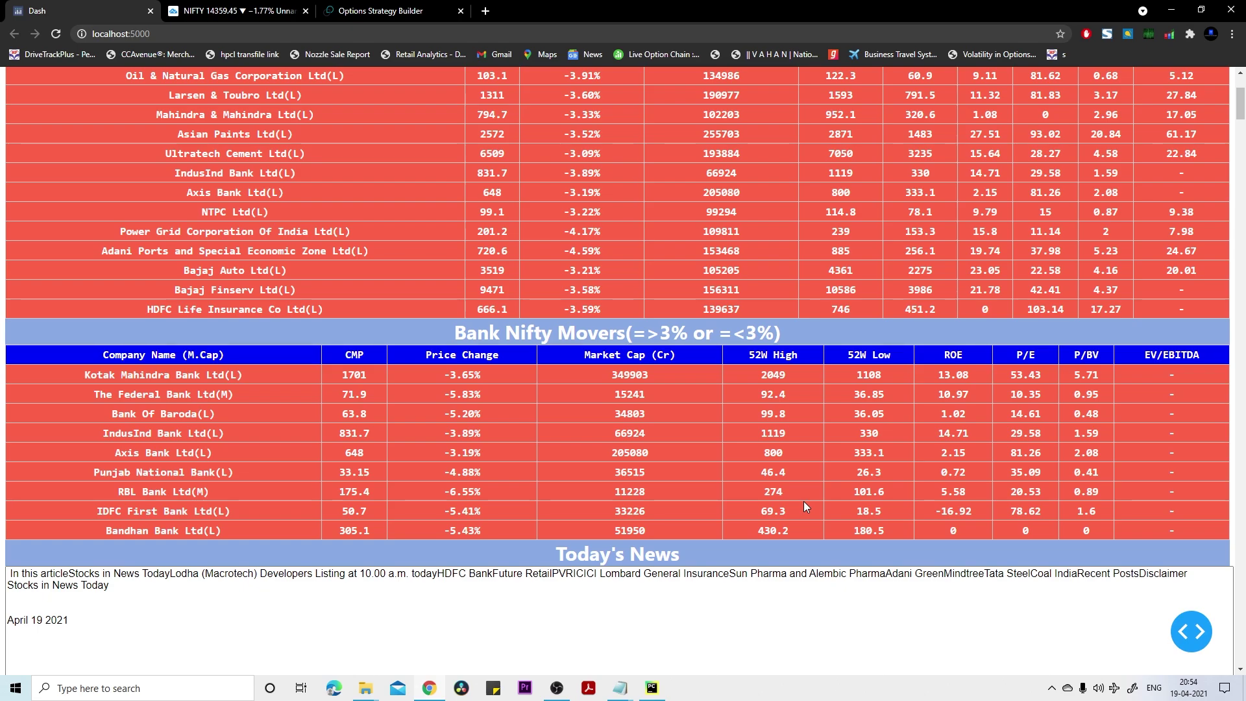
{"action": "scroll", "coordinate": [159, 537], "scroll_direction": "down", "scroll_amount": 3}
{"action": "scroll", "coordinate": [160, 536], "scroll_direction": "down", "scroll_amount": 4}
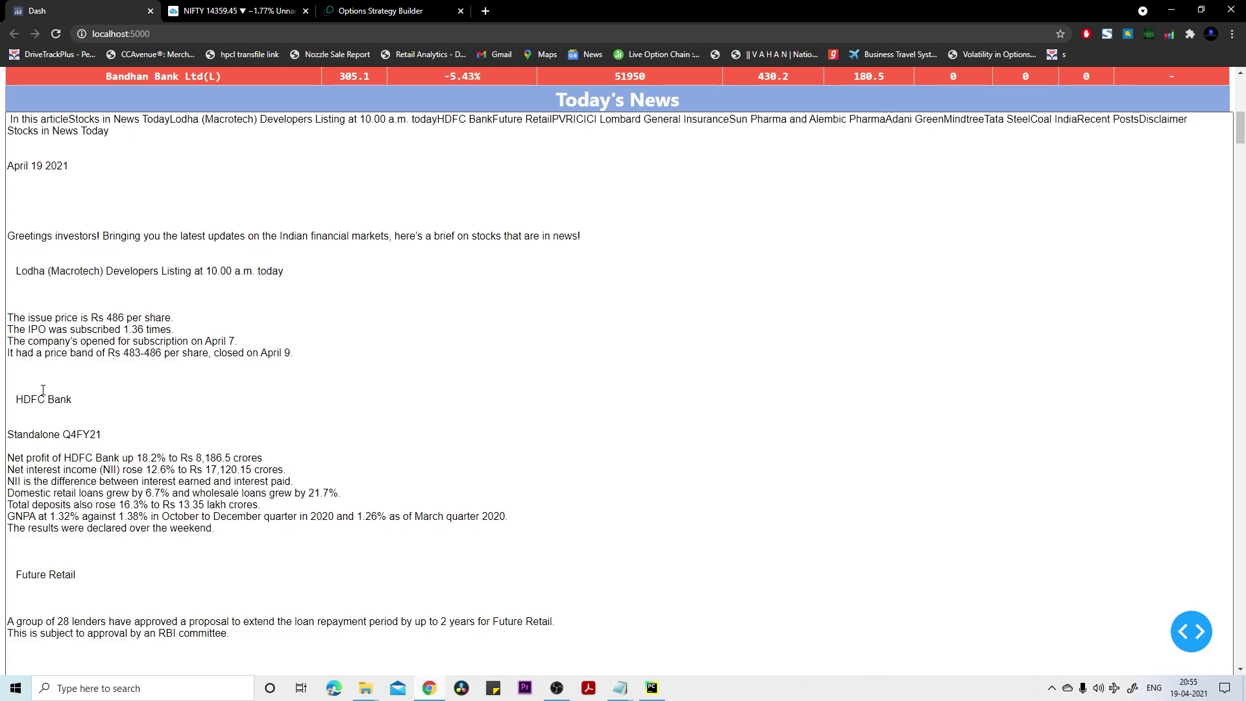
{"action": "scroll", "coordinate": [43, 389], "scroll_direction": "up", "scroll_amount": 5}
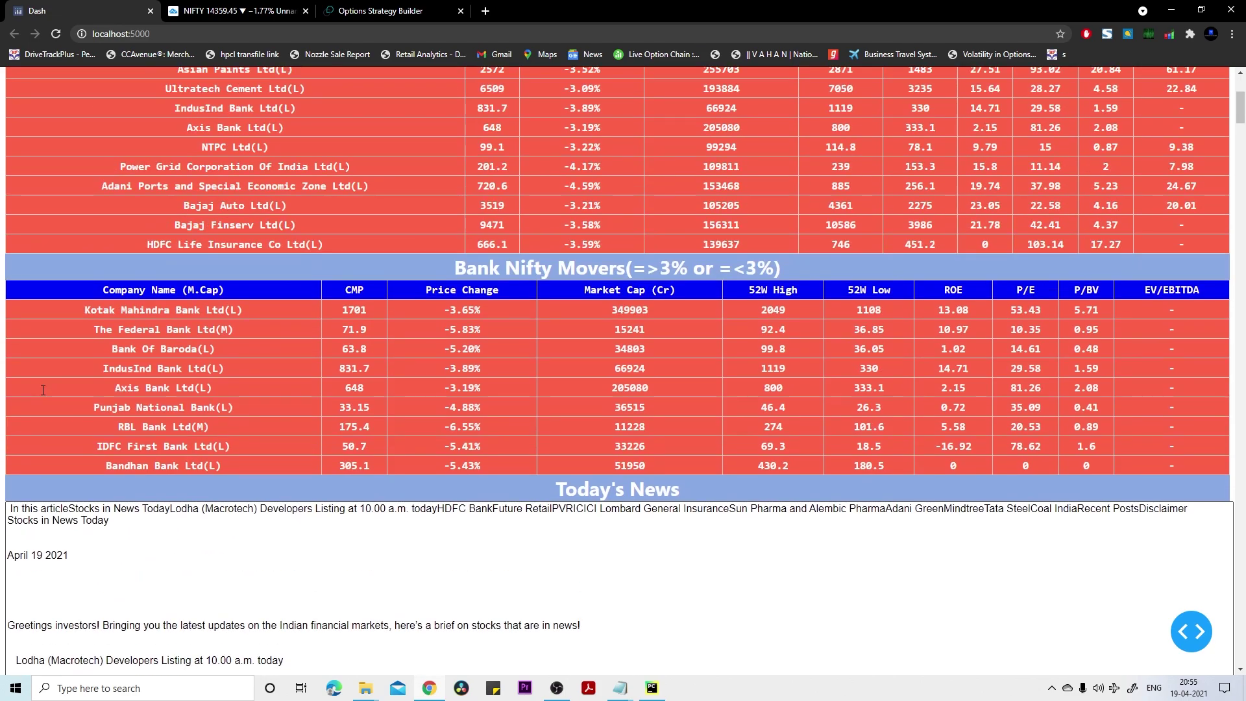
{"action": "scroll", "coordinate": [648, 391], "scroll_direction": "down", "scroll_amount": 5}
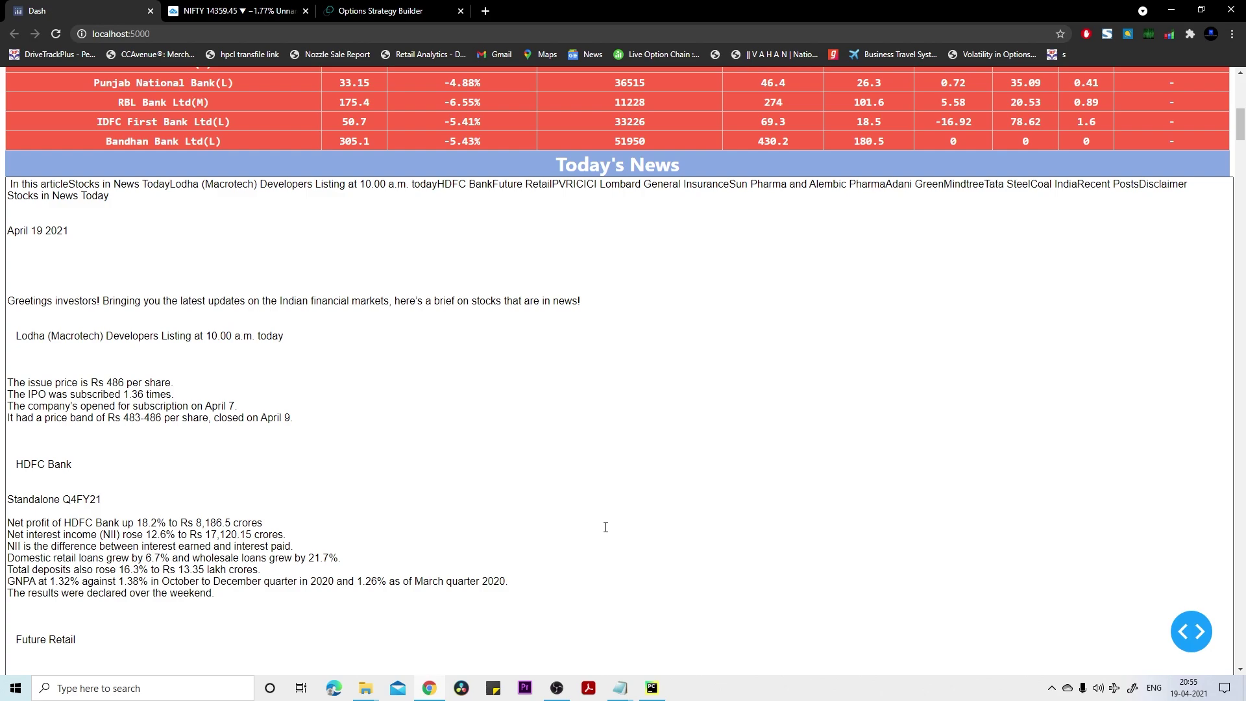
{"action": "scroll", "coordinate": [606, 527], "scroll_direction": "up", "scroll_amount": 2}
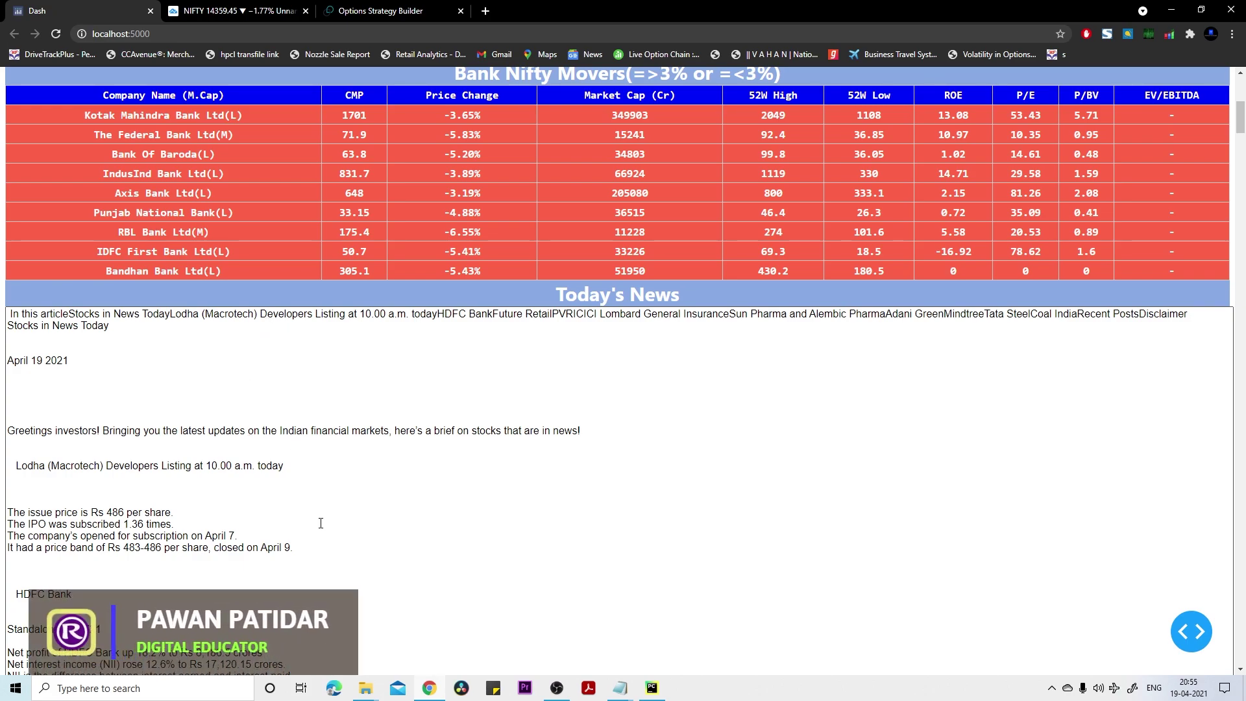
Read the Today's News section from the Lodha listing down to Coal India, highlighting the Mindtree heading
{"action": "scroll", "coordinate": [320, 523], "scroll_direction": "down", "scroll_amount": 1}
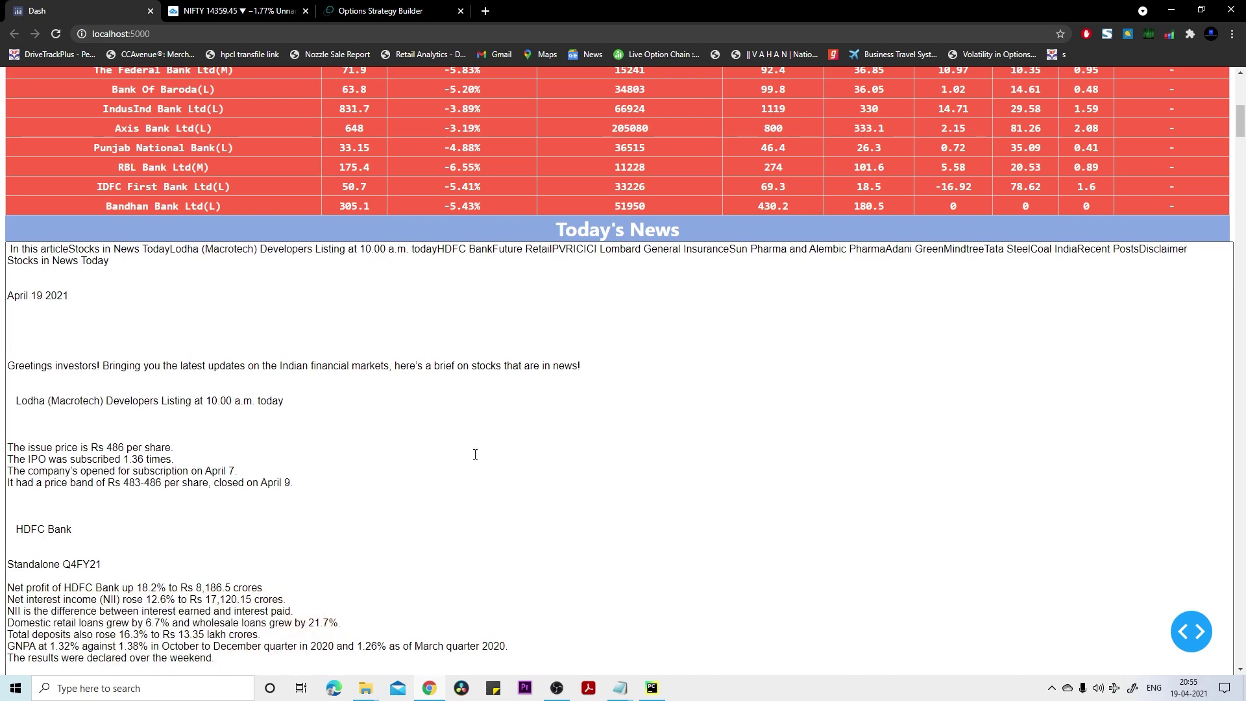
{"action": "scroll", "coordinate": [188, 566], "scroll_direction": "down", "scroll_amount": 2}
{"action": "scroll", "coordinate": [189, 566], "scroll_direction": "down", "scroll_amount": 2}
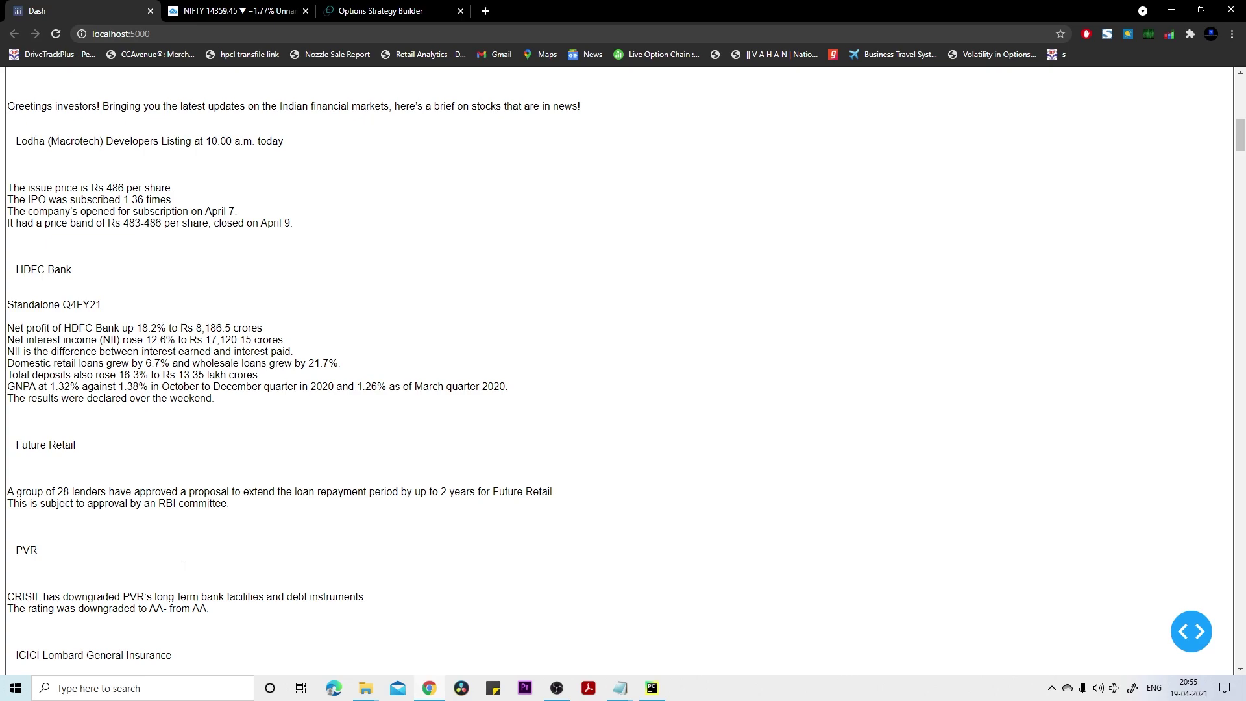
{"action": "scroll", "coordinate": [183, 566], "scroll_direction": "down", "scroll_amount": 1}
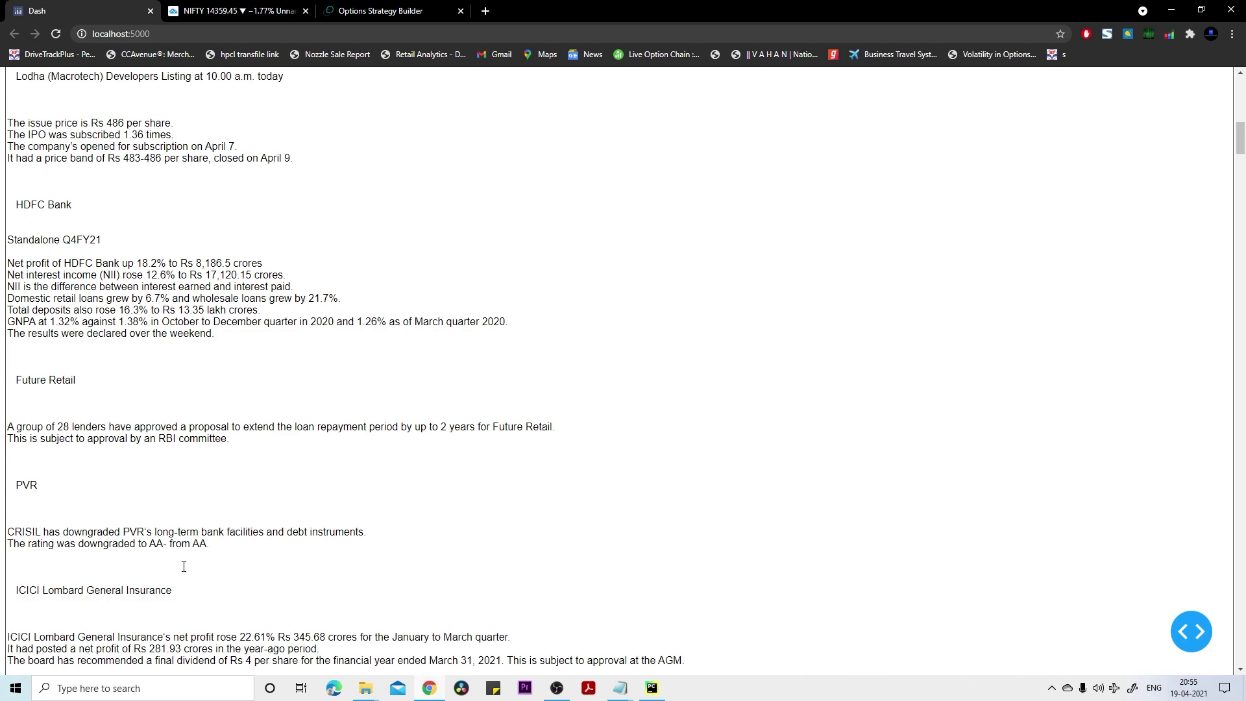
{"action": "scroll", "coordinate": [269, 415], "scroll_direction": "down", "scroll_amount": 3}
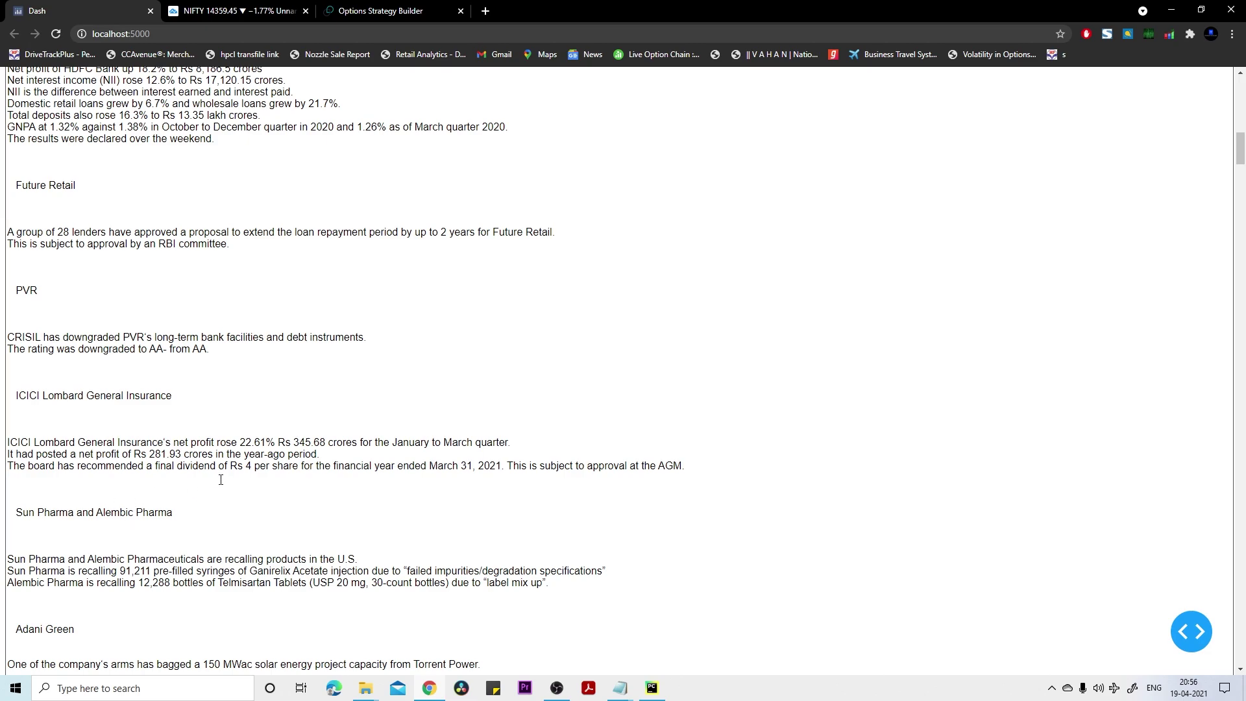
{"action": "scroll", "coordinate": [221, 480], "scroll_direction": "down", "scroll_amount": 2}
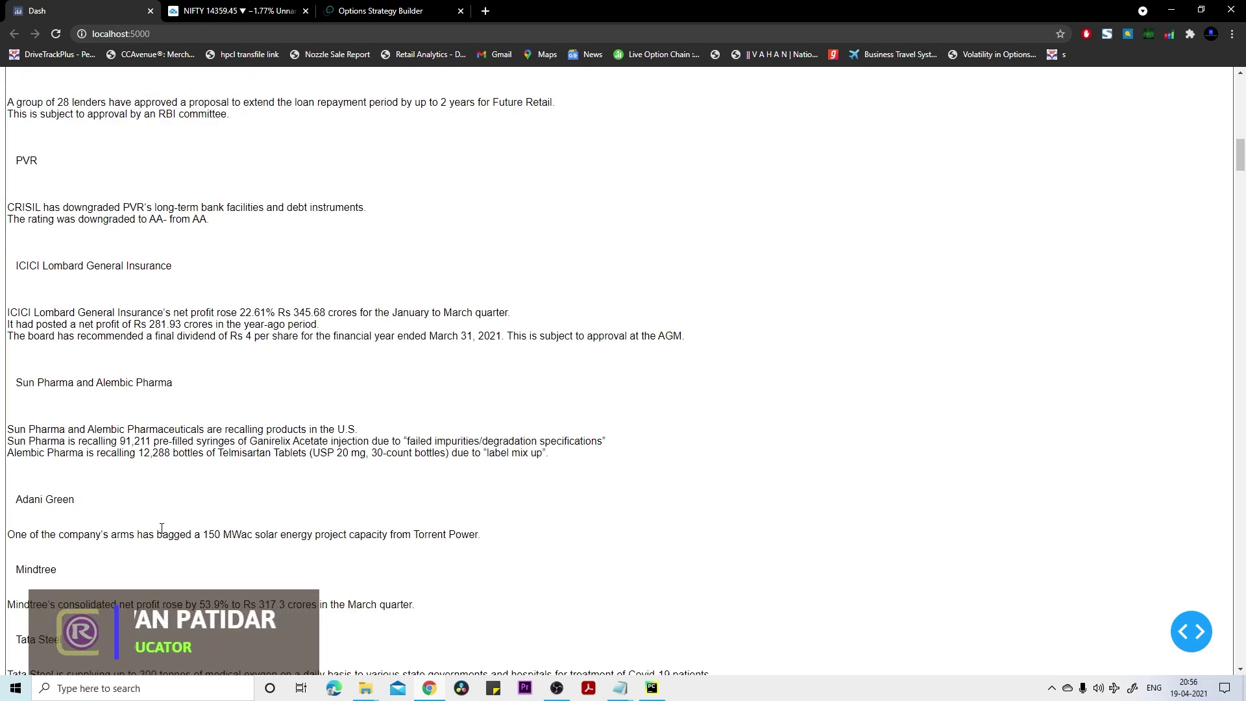
{"action": "scroll", "coordinate": [149, 572], "scroll_direction": "down", "scroll_amount": 1}
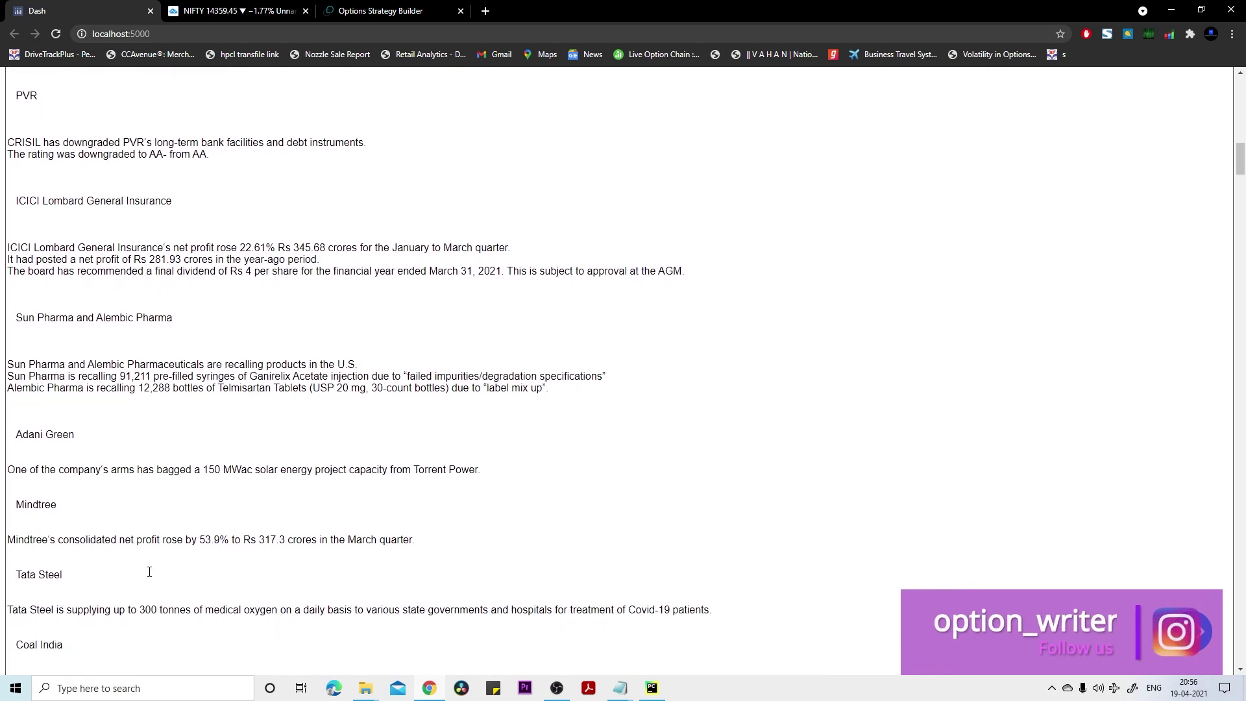
{"action": "left_click_drag", "start_coordinate": [10, 436], "coordinate": [132, 440]}
{"action": "double_click", "coordinate": [36, 505]}
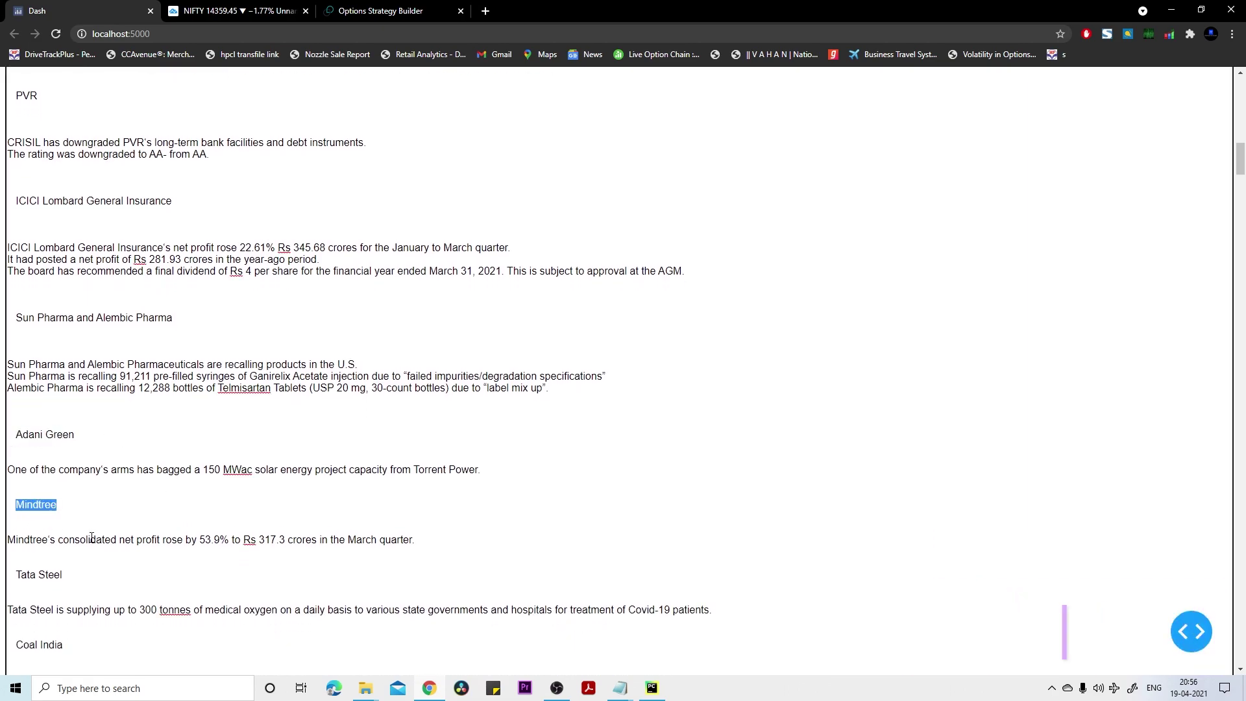
{"action": "scroll", "coordinate": [91, 538], "scroll_direction": "down", "scroll_amount": 1}
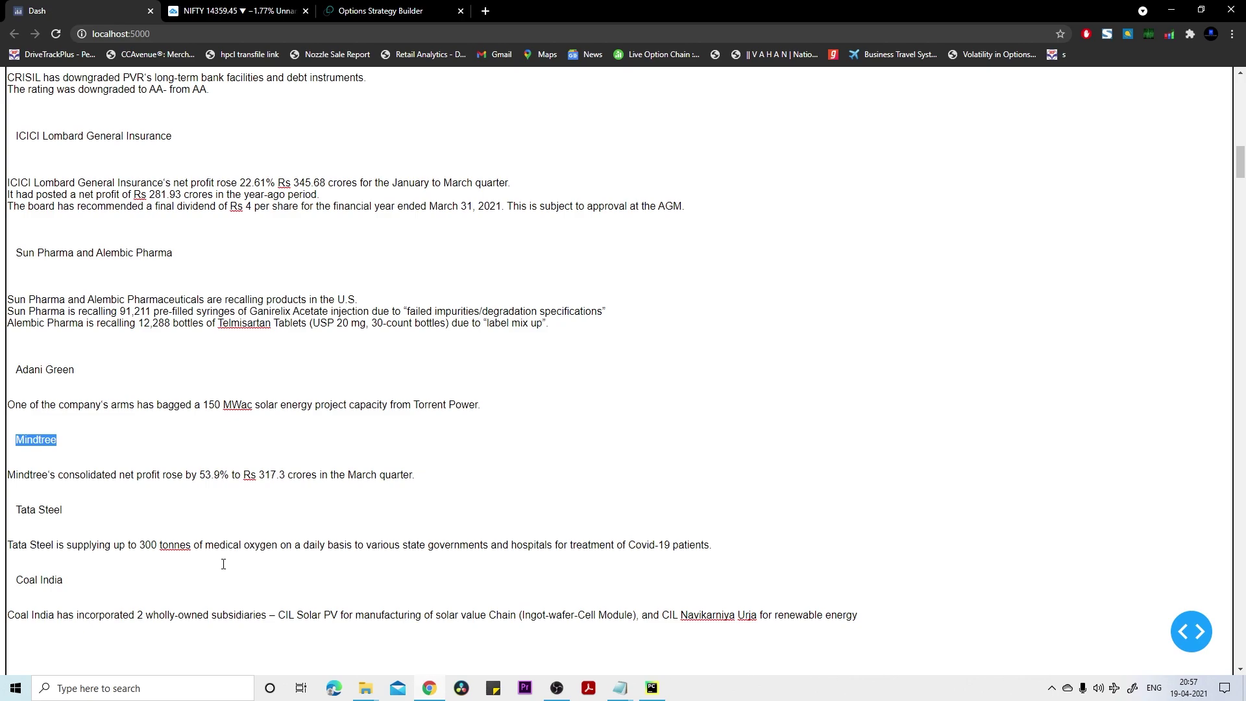
{"action": "scroll", "coordinate": [223, 562], "scroll_direction": "down", "scroll_amount": 1}
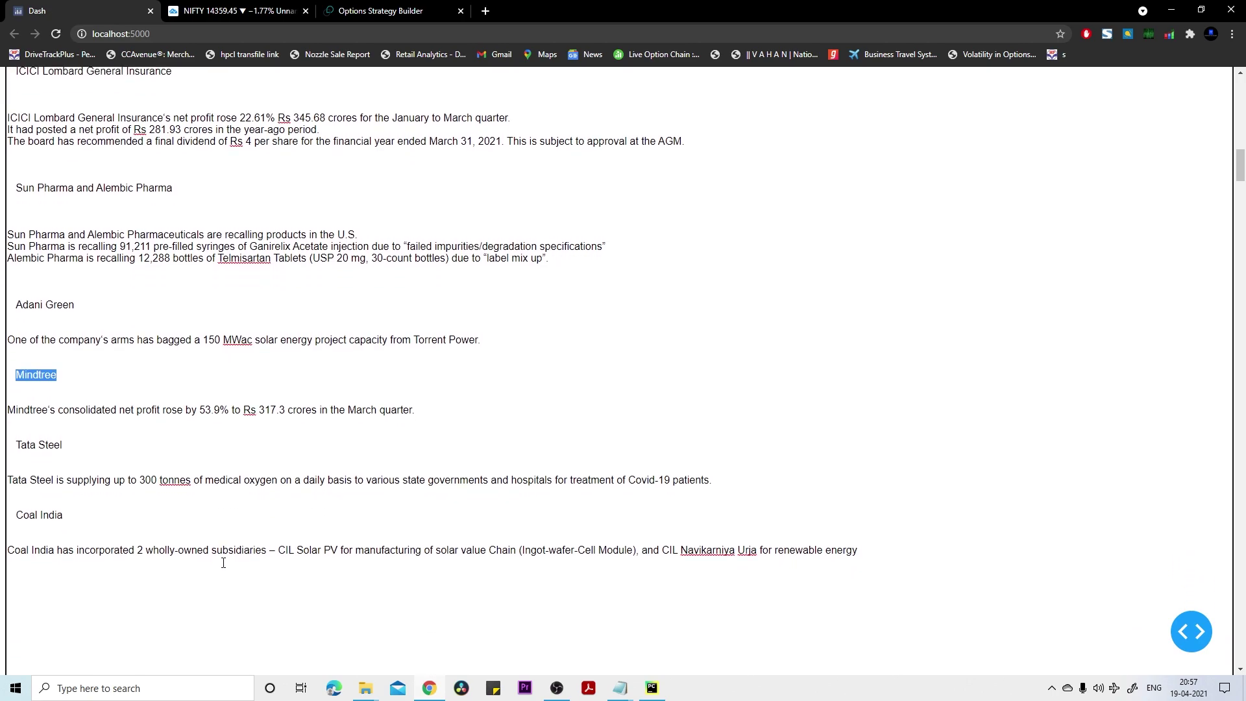
Look through the Corporate Events table for upcoming results, dividends and other company events
{"action": "scroll", "coordinate": [223, 562], "scroll_direction": "down", "scroll_amount": 5}
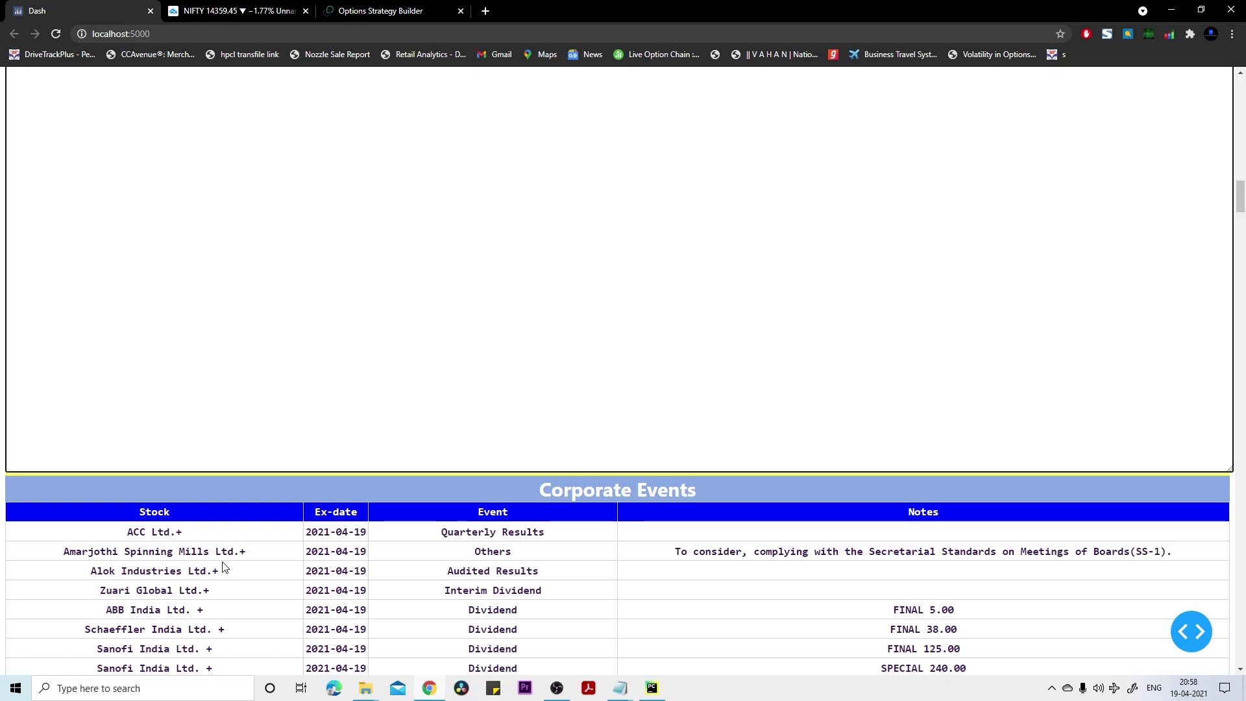
{"action": "scroll", "coordinate": [223, 567], "scroll_direction": "down", "scroll_amount": 5}
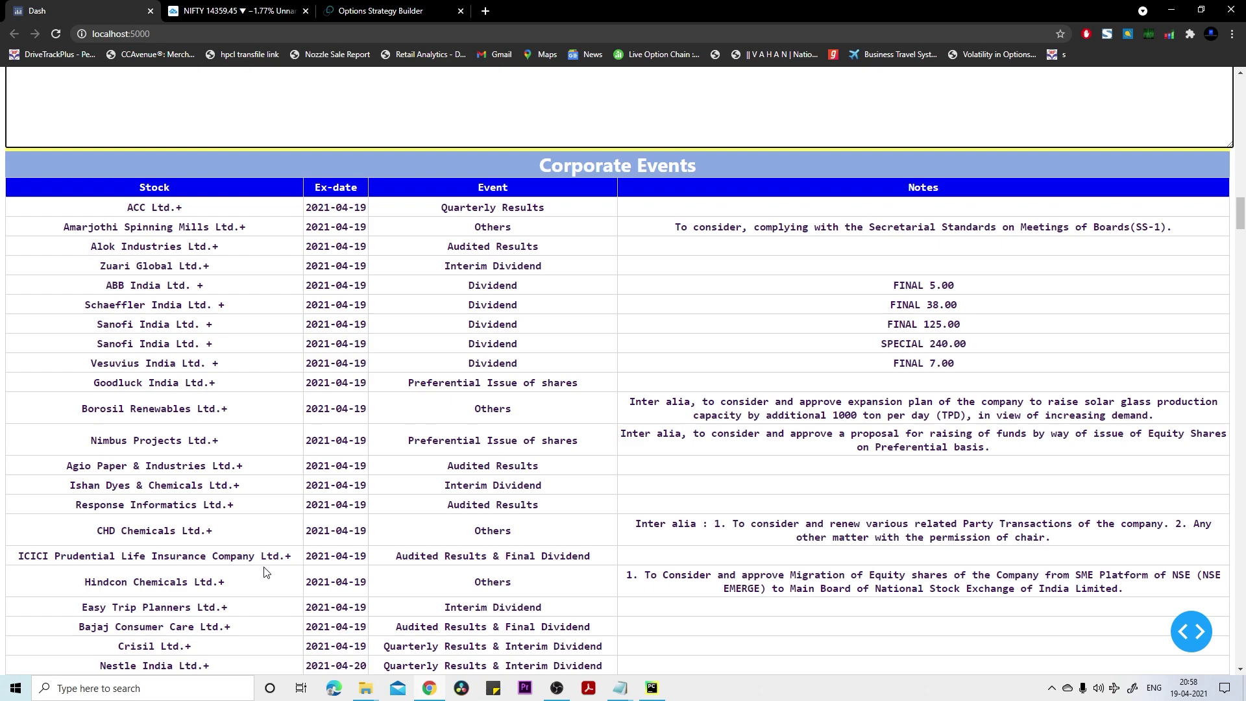
{"action": "scroll", "coordinate": [264, 571], "scroll_direction": "up", "scroll_amount": 8}
{"action": "scroll", "coordinate": [264, 567], "scroll_direction": "down", "scroll_amount": 10}
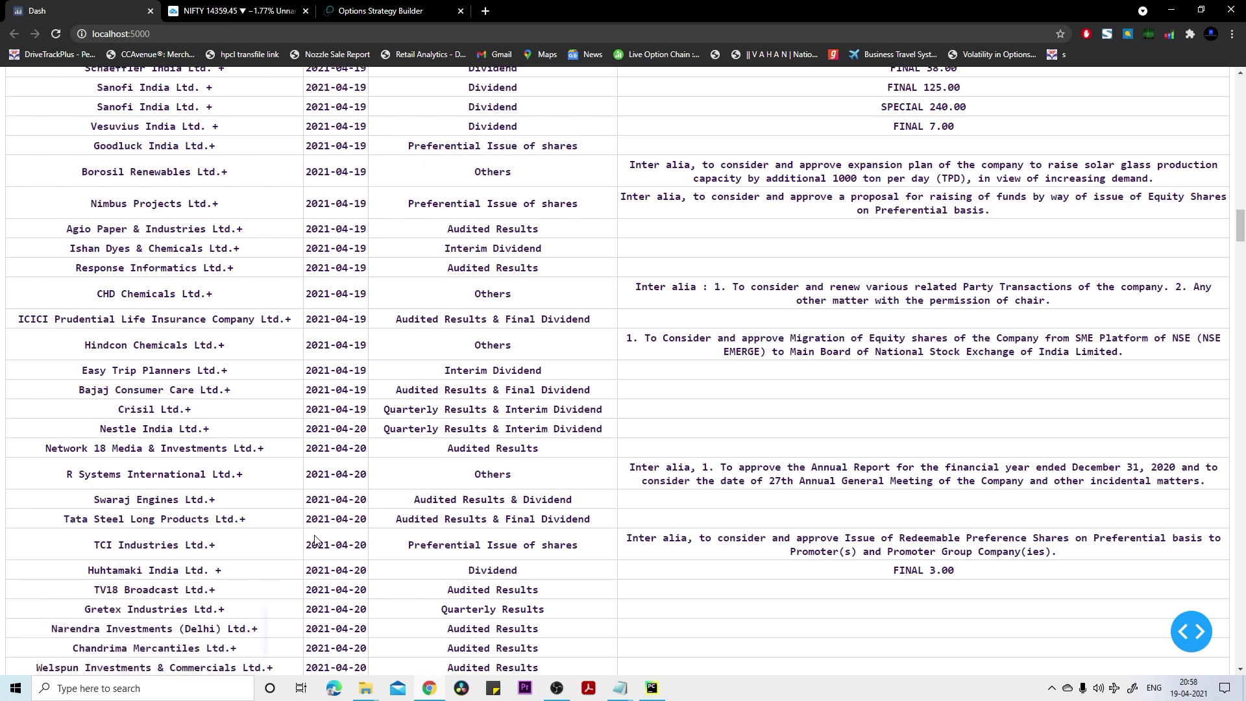
{"action": "scroll", "coordinate": [314, 540], "scroll_direction": "down", "scroll_amount": 17}
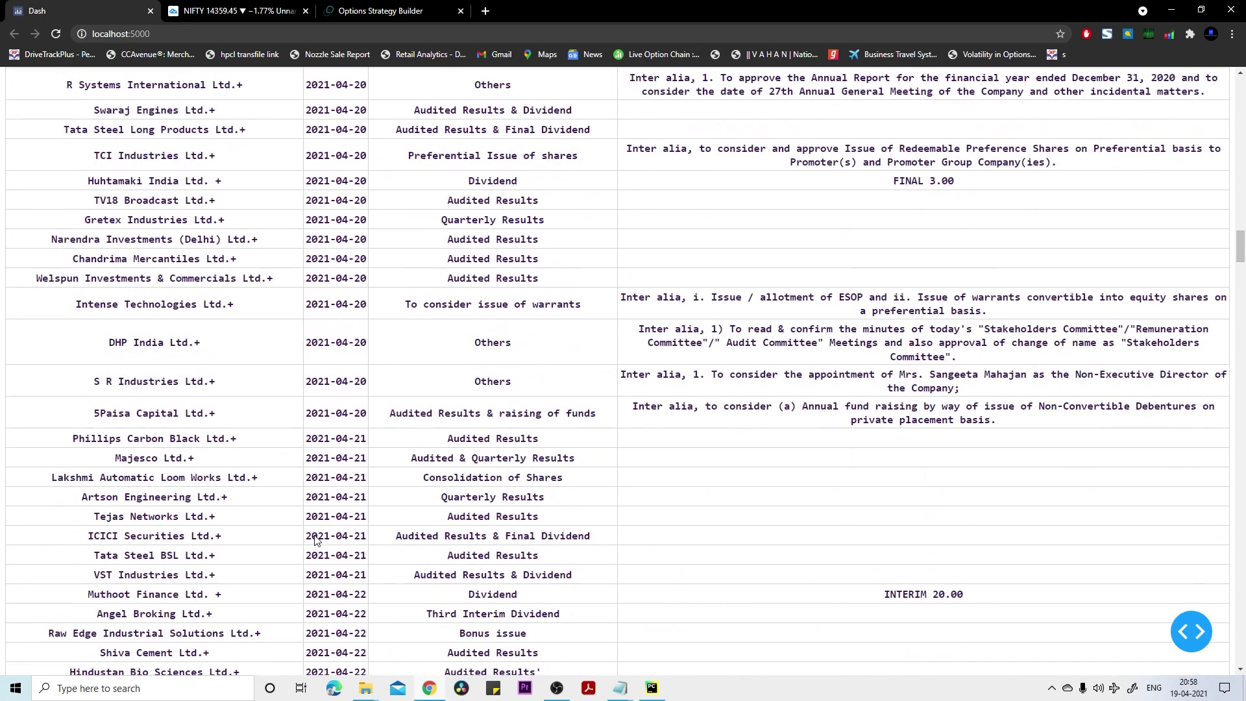
{"action": "scroll", "coordinate": [314, 540], "scroll_direction": "down", "scroll_amount": 20}
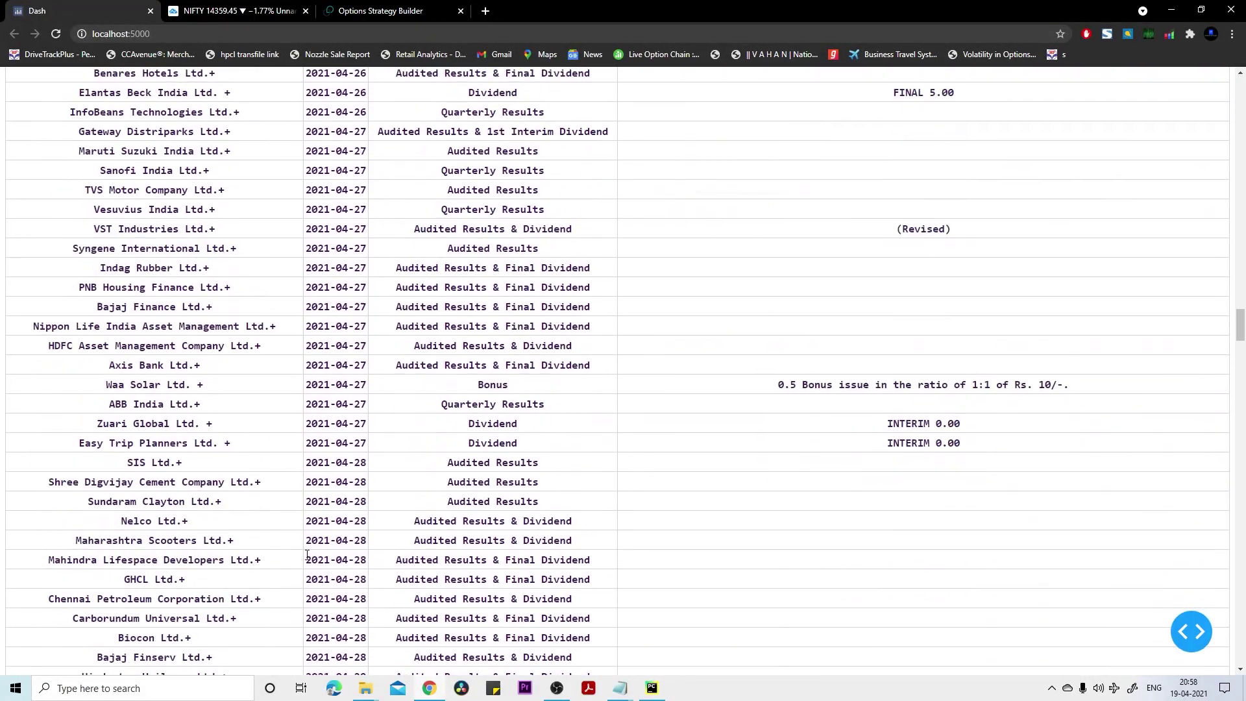
Examine the Govt Events table of scheduled economic data releases
{"action": "scroll", "coordinate": [307, 558], "scroll_direction": "down", "scroll_amount": 6}
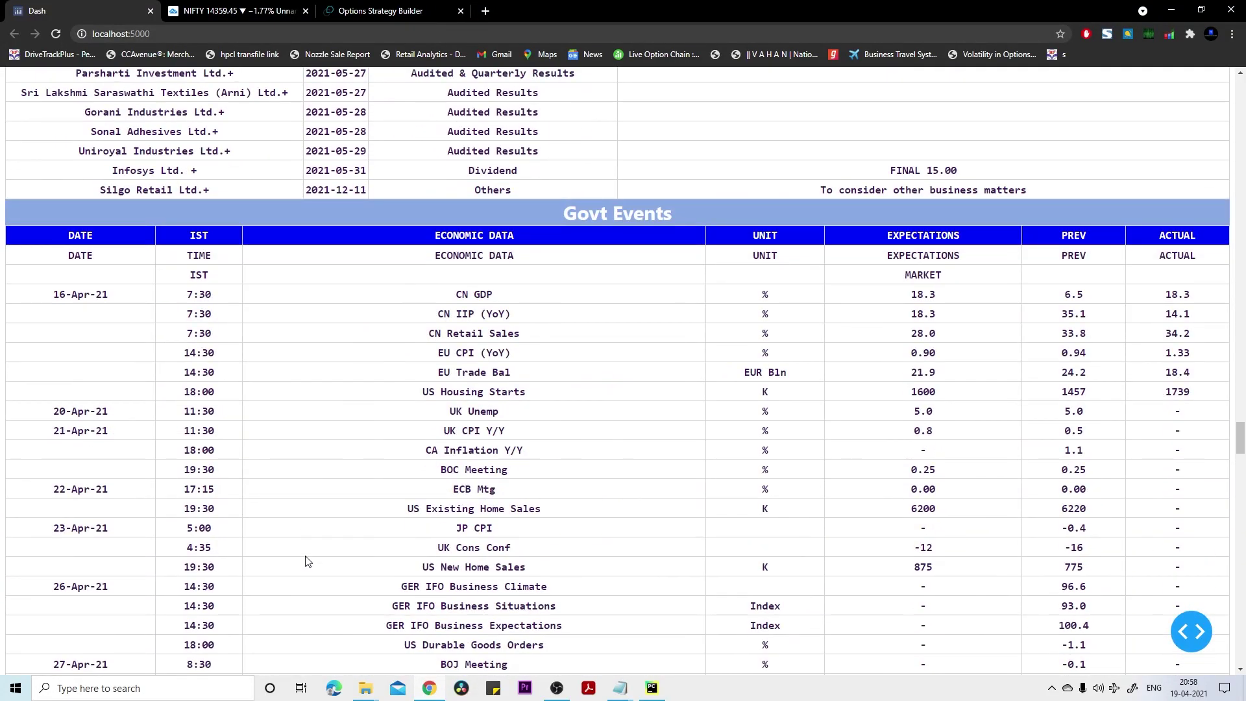
{"action": "scroll", "coordinate": [307, 561], "scroll_direction": "down", "scroll_amount": 5}
{"action": "scroll", "coordinate": [307, 560], "scroll_direction": "up", "scroll_amount": 4}
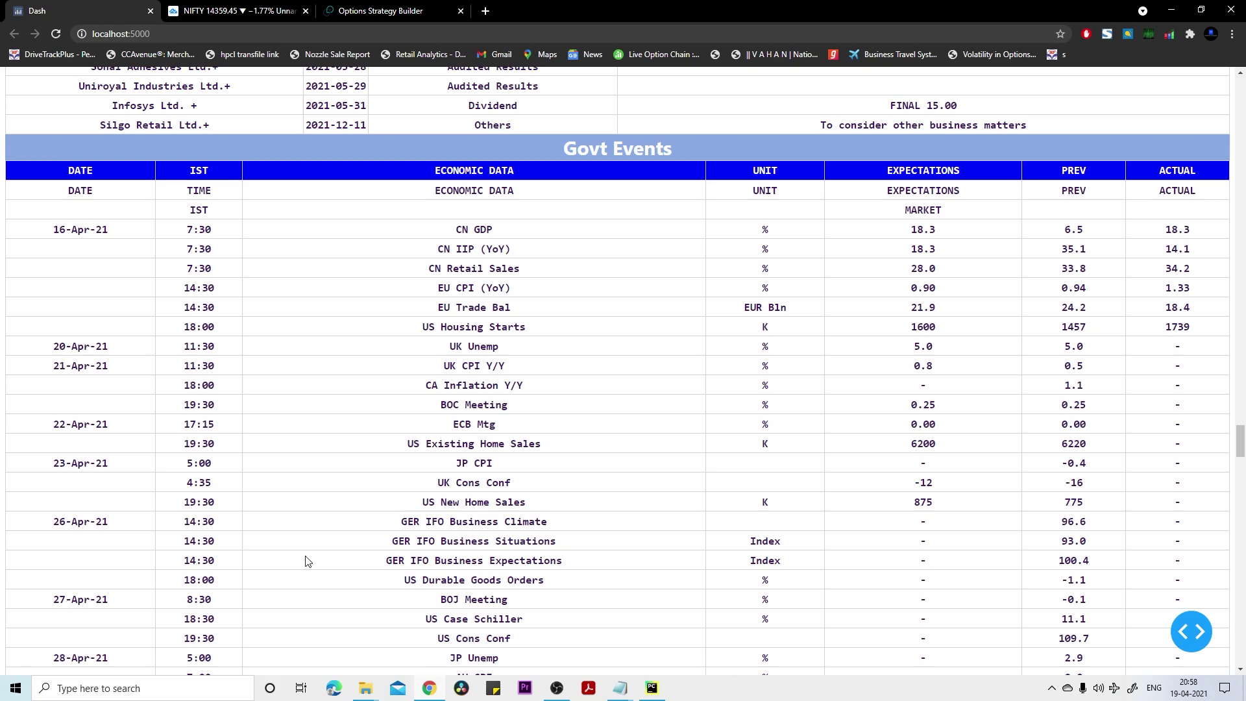
Check the Global Indices table and read the View on VIX comment, highlighting its phrase about volatility in the market
{"action": "scroll", "coordinate": [308, 560], "scroll_direction": "down", "scroll_amount": 9}
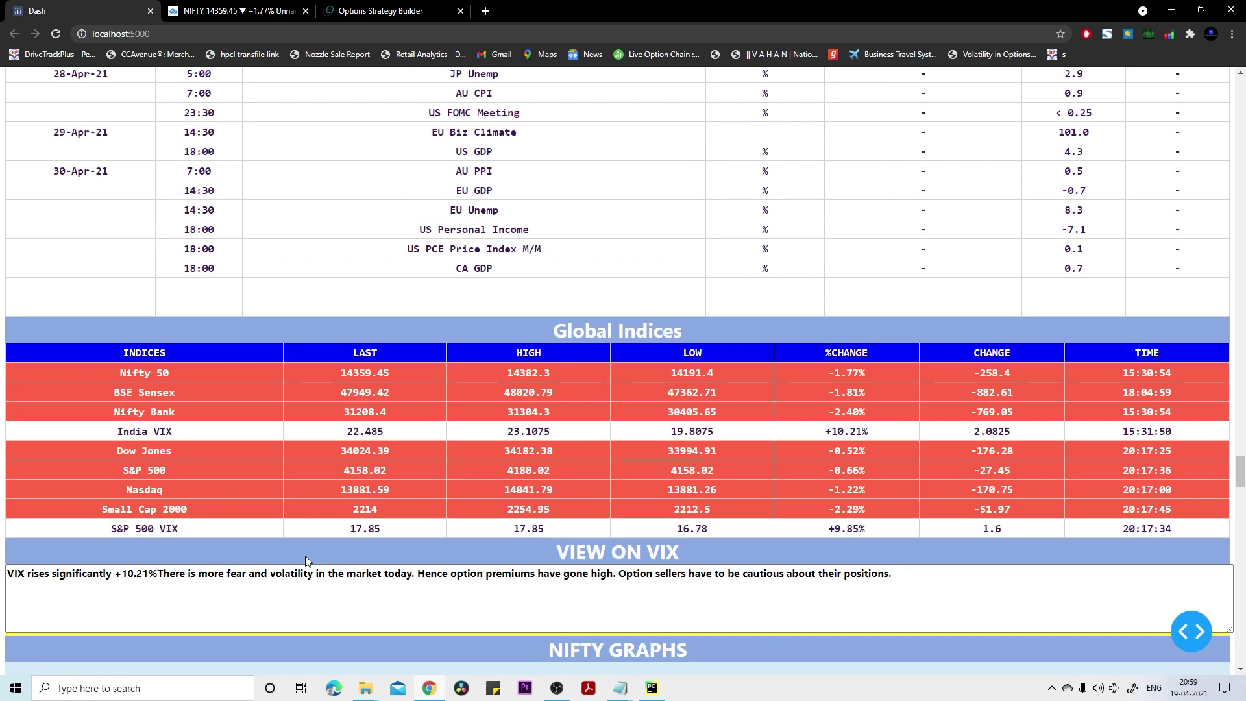
{"action": "left_click_drag", "start_coordinate": [275, 574], "coordinate": [391, 576]}
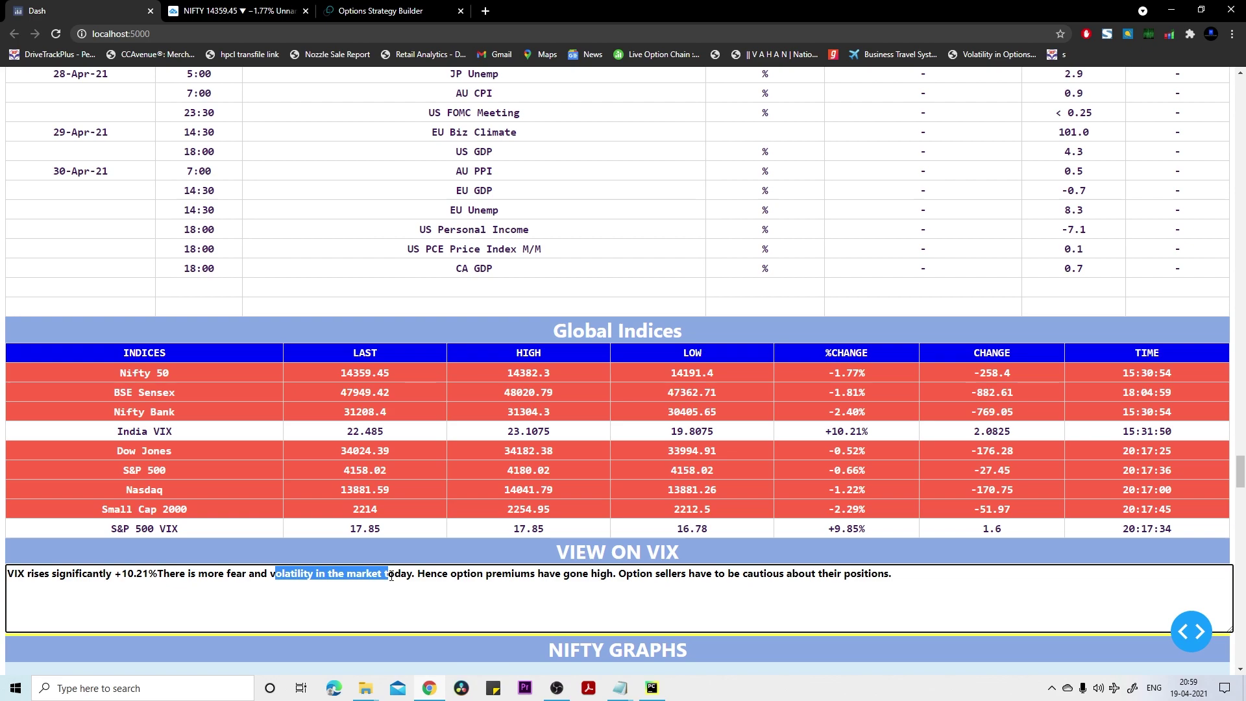
{"action": "left_click", "coordinate": [486, 576]}
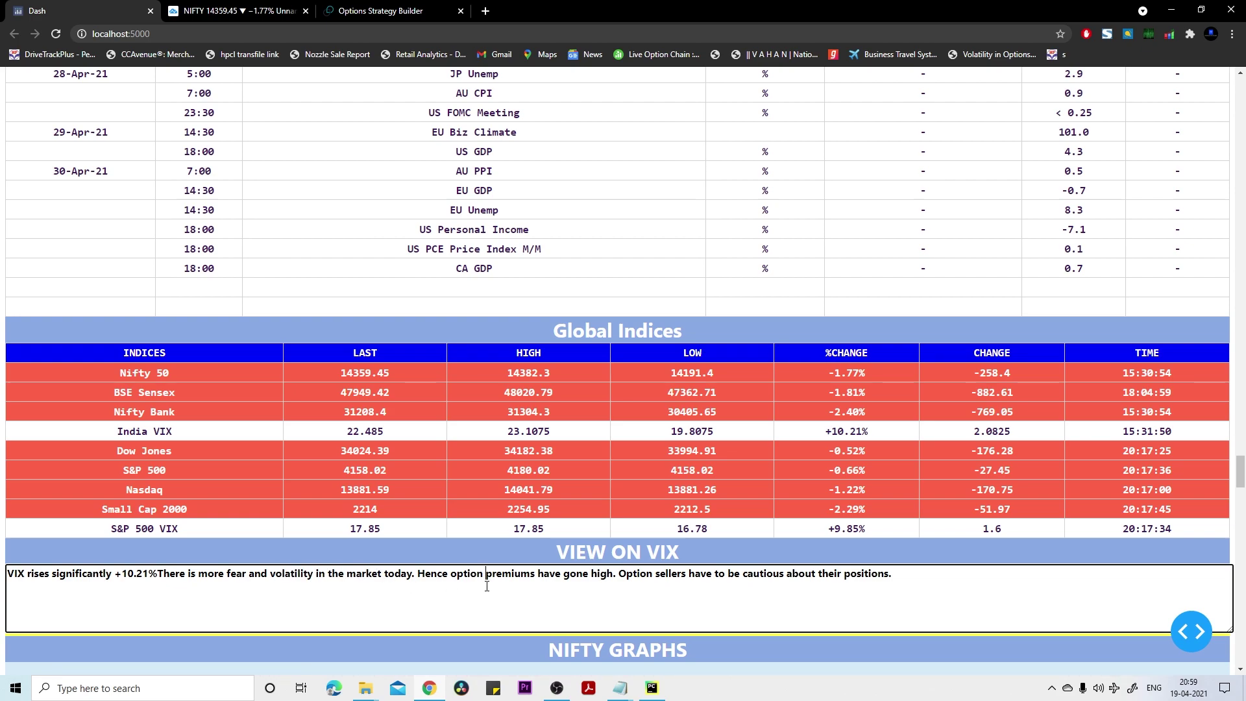
{"action": "scroll", "coordinate": [487, 586], "scroll_direction": "down", "scroll_amount": 1}
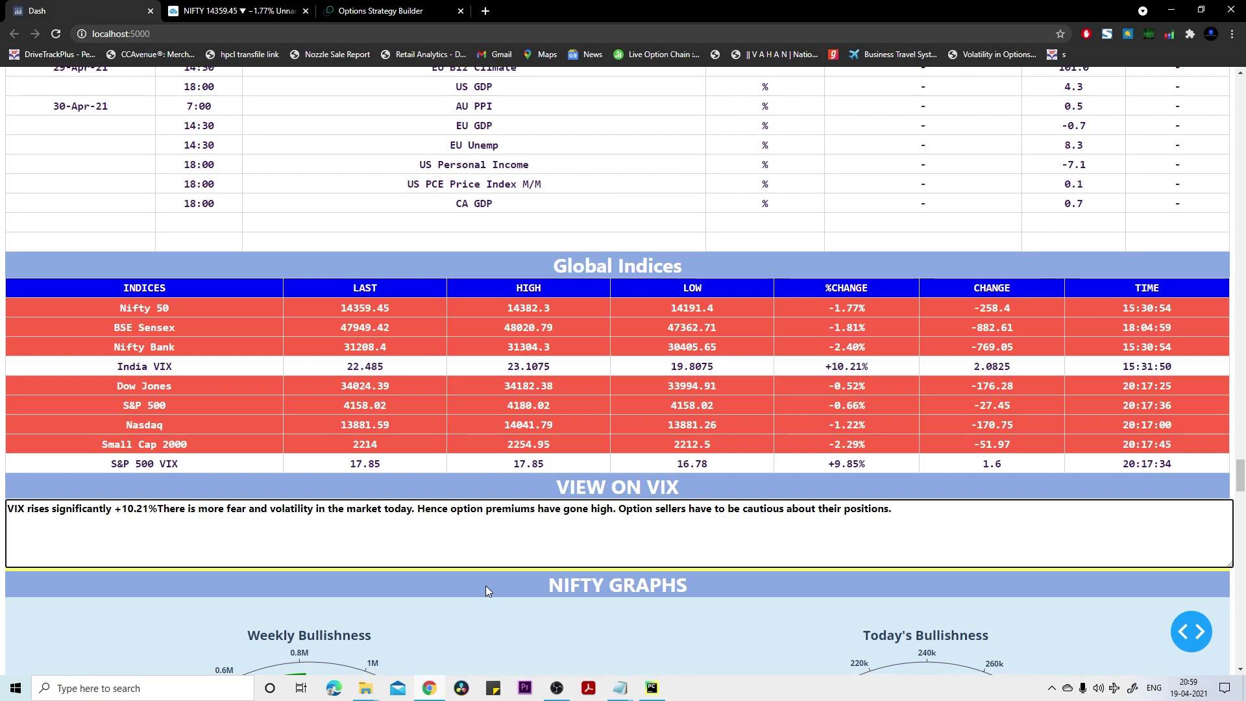
Review the Nifty weekly and daily bullishness gauges and the charts of open interest and its change against premium
{"action": "scroll", "coordinate": [485, 585], "scroll_direction": "down", "scroll_amount": 3}
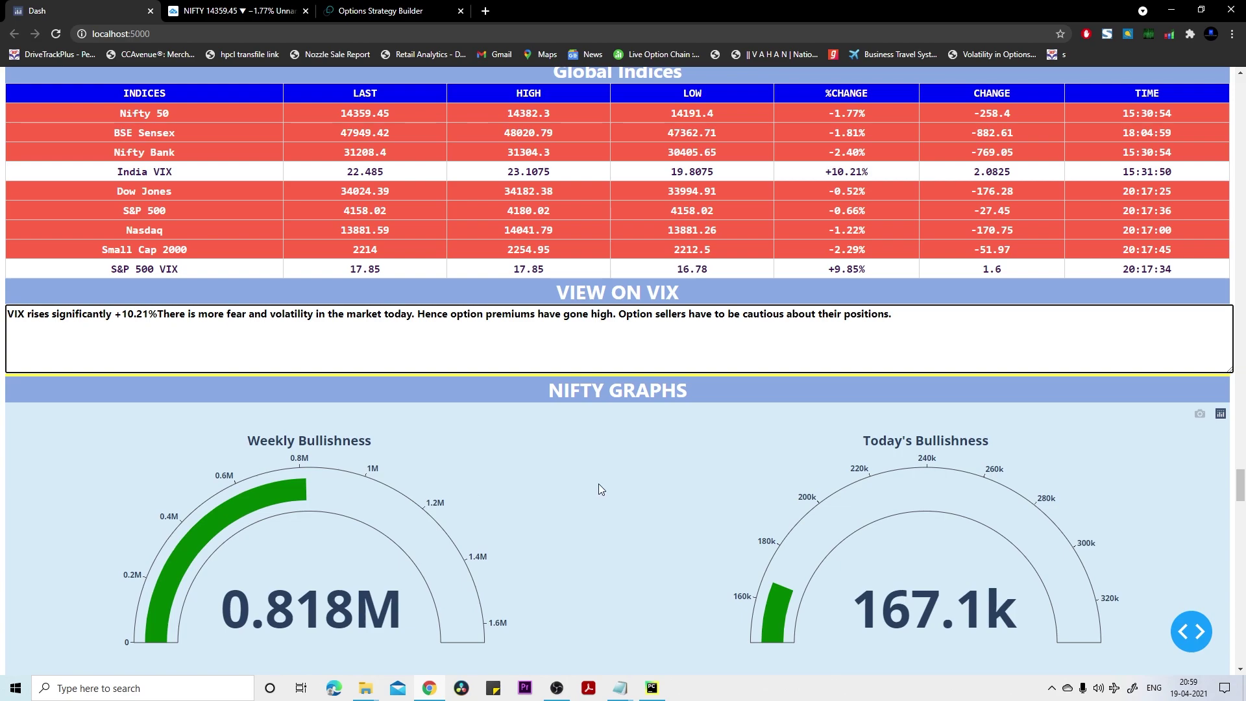
{"action": "scroll", "coordinate": [224, 580], "scroll_direction": "down", "scroll_amount": 3}
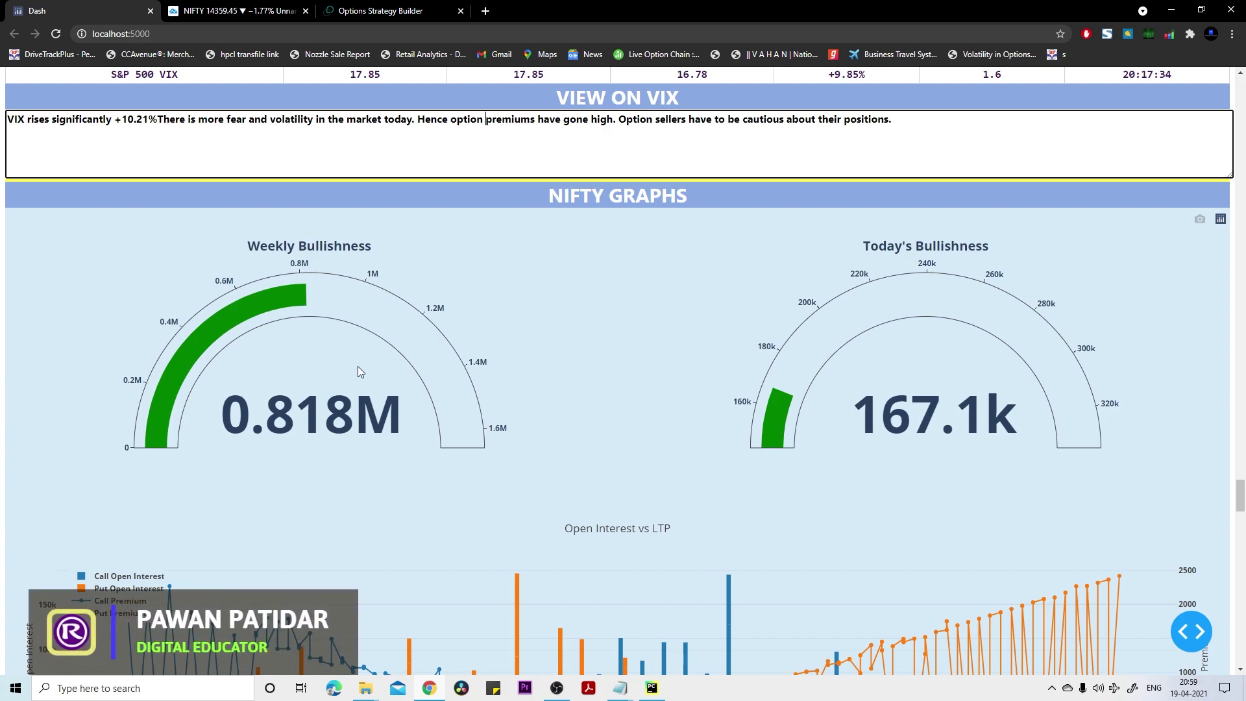
{"action": "scroll", "coordinate": [358, 367], "scroll_direction": "down", "scroll_amount": 1}
{"action": "scroll", "coordinate": [358, 368], "scroll_direction": "down", "scroll_amount": 3}
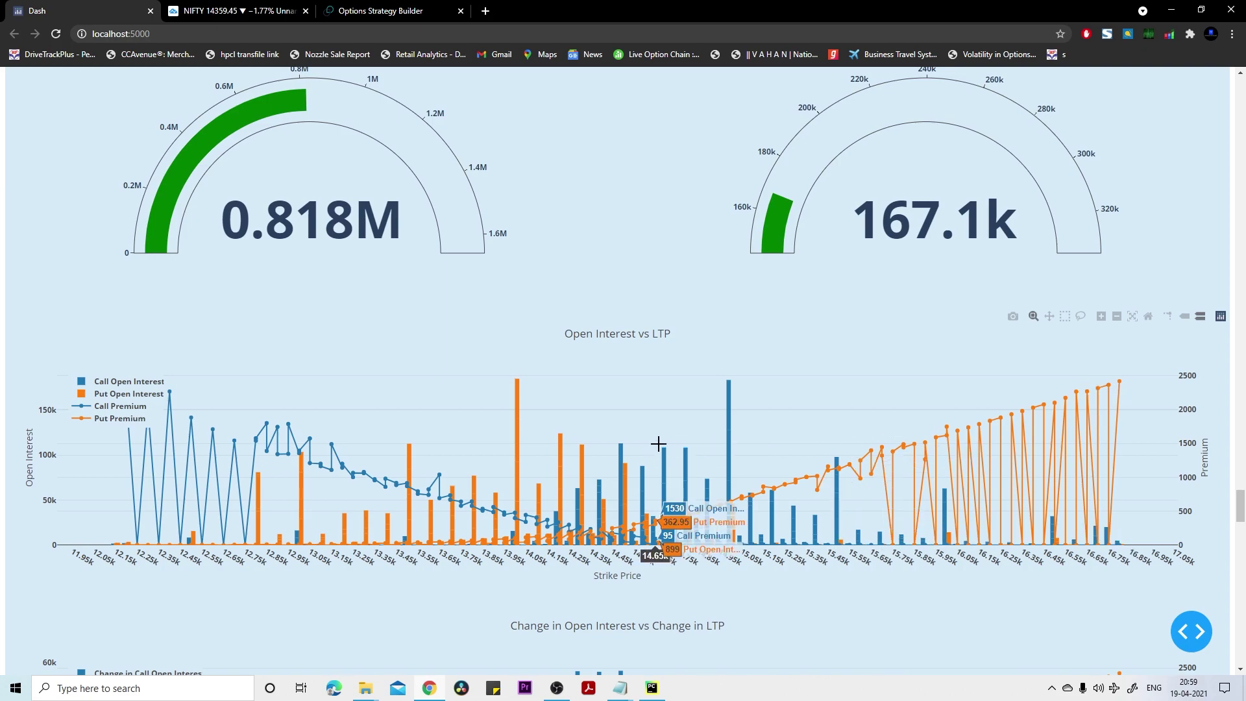
{"action": "scroll", "coordinate": [714, 448], "scroll_direction": "down", "scroll_amount": 4}
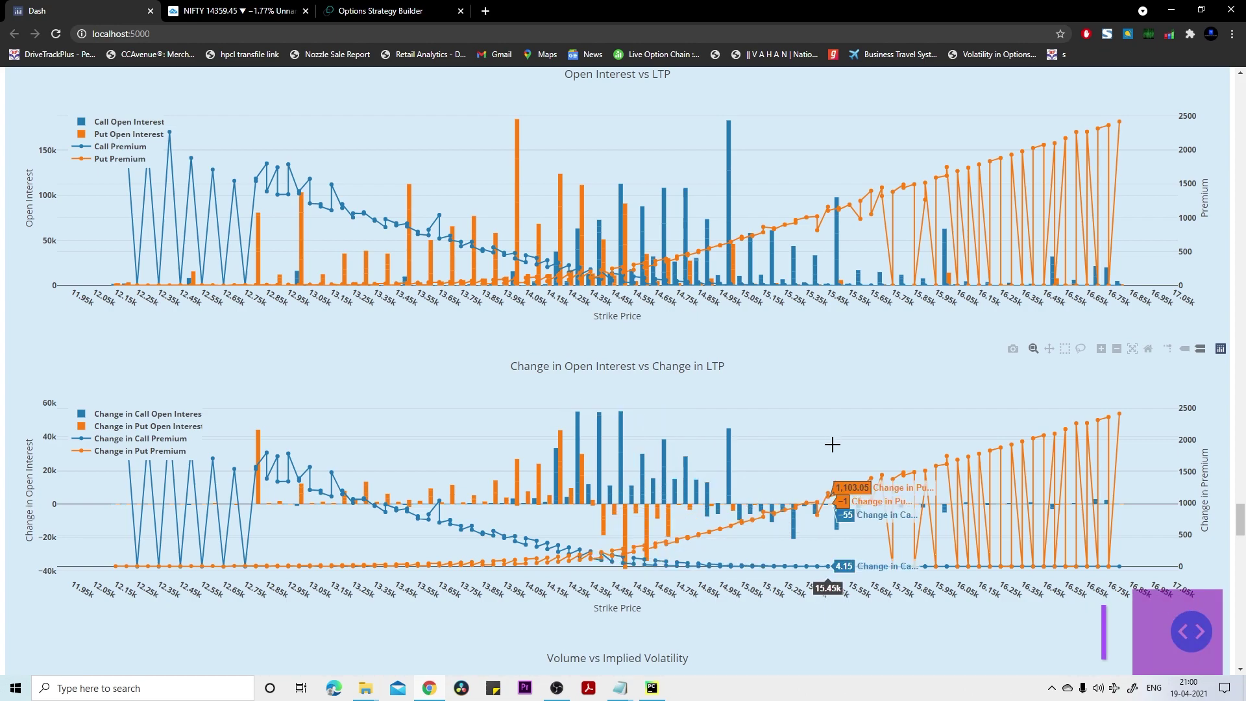
Look through the remaining Nifty and Bank Nifty graphs down to FII/DII Cash Activities and the Support and Resistance table
{"action": "scroll", "coordinate": [832, 455], "scroll_direction": "down", "scroll_amount": 6}
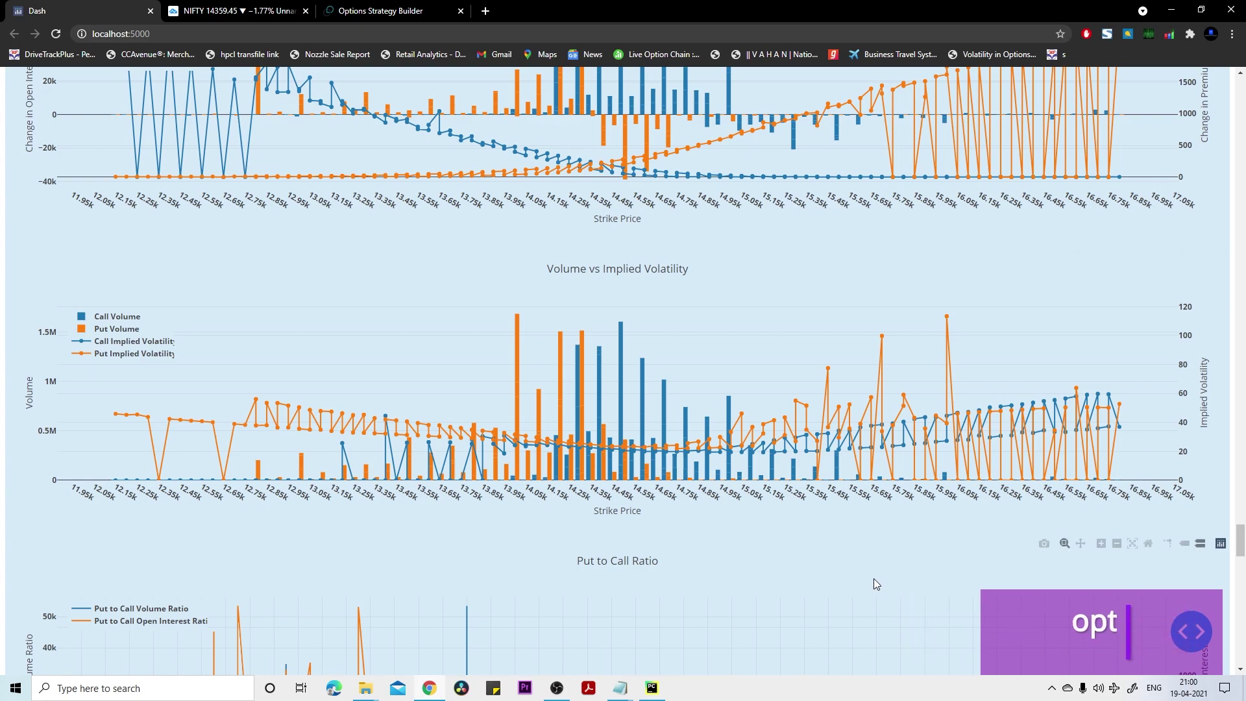
{"action": "scroll", "coordinate": [874, 578], "scroll_direction": "down", "scroll_amount": 20}
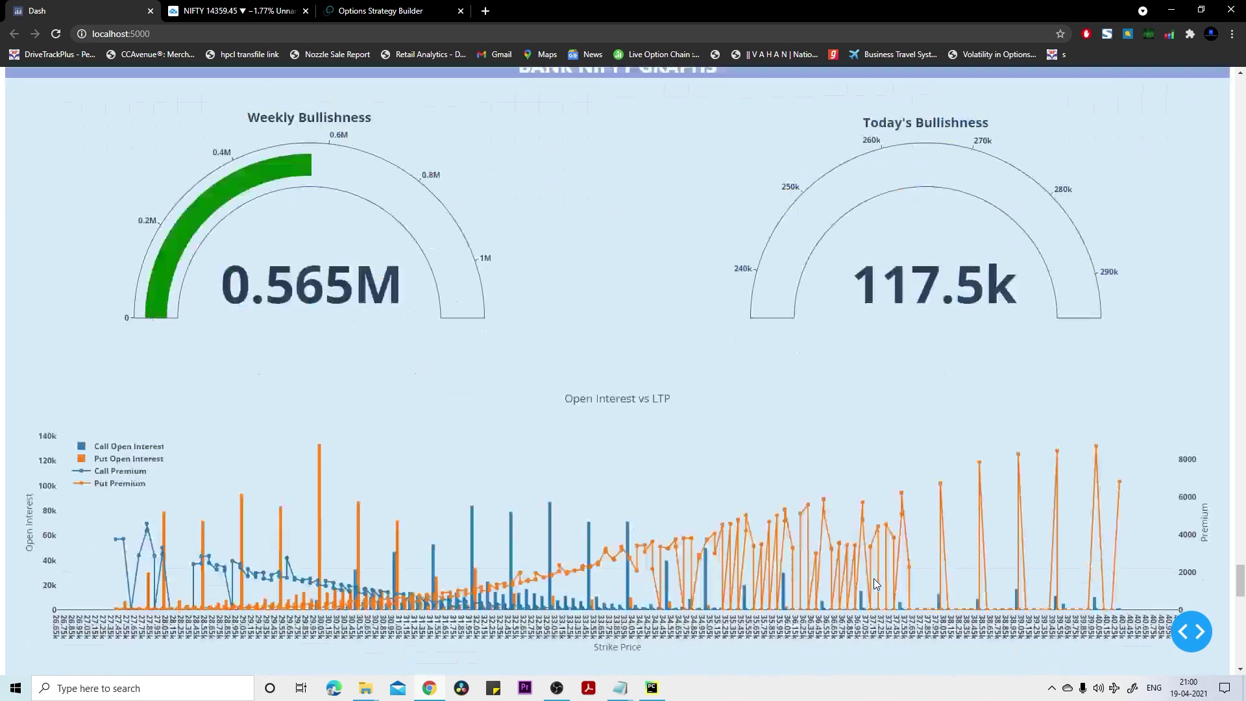
{"action": "scroll", "coordinate": [873, 578], "scroll_direction": "down", "scroll_amount": 7}
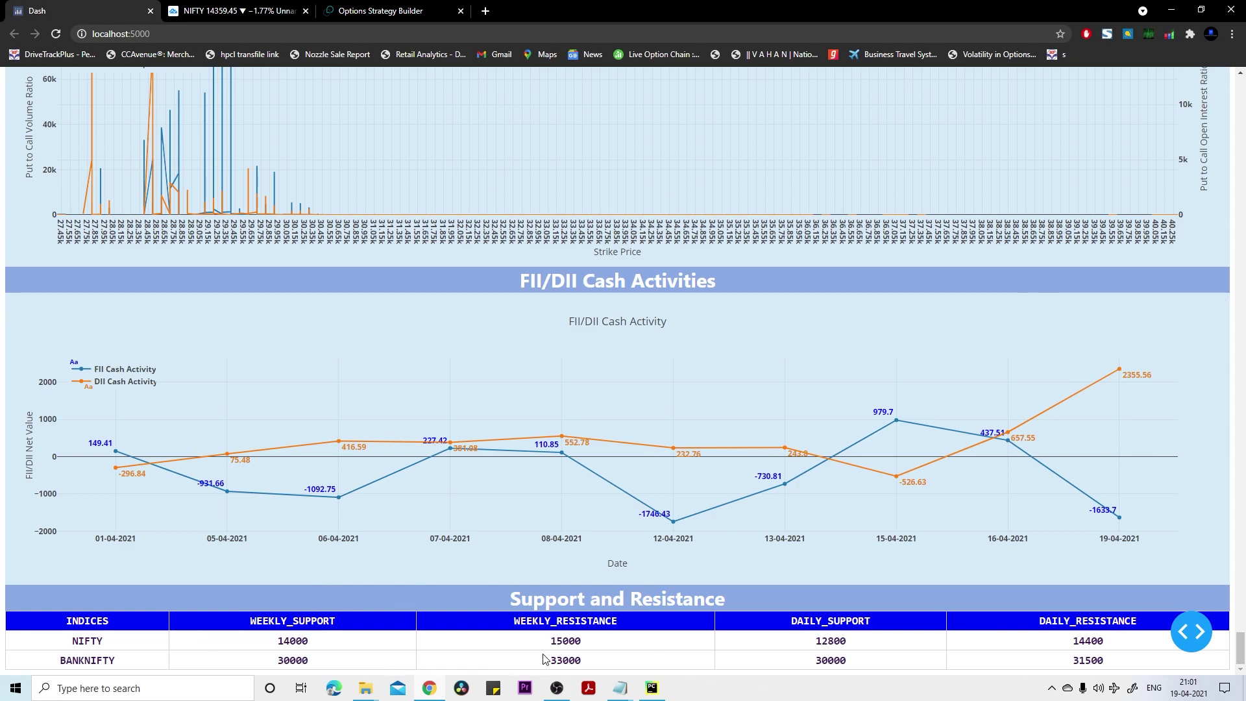
Switch to the NIFTY 15-minute chart in TradingView and select the weekly and daily support-resistance rectangles in turn
{"action": "left_click", "coordinate": [207, 8]}
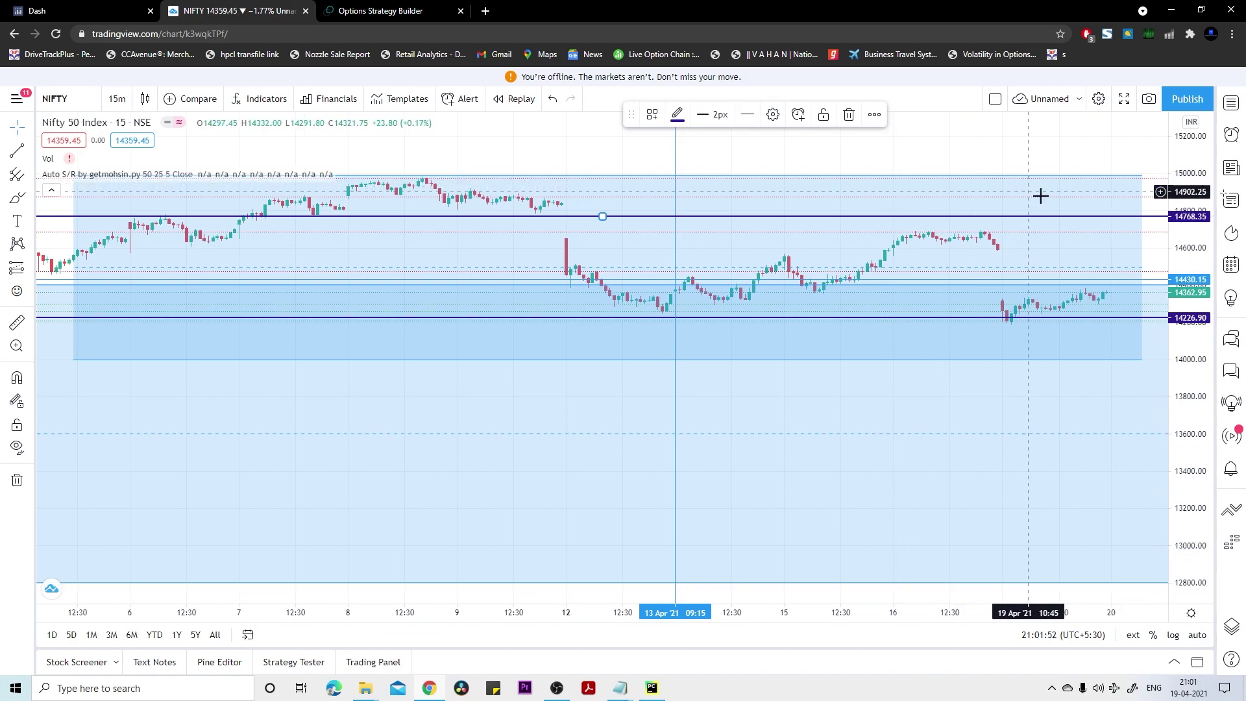
{"action": "left_click", "coordinate": [1143, 358]}
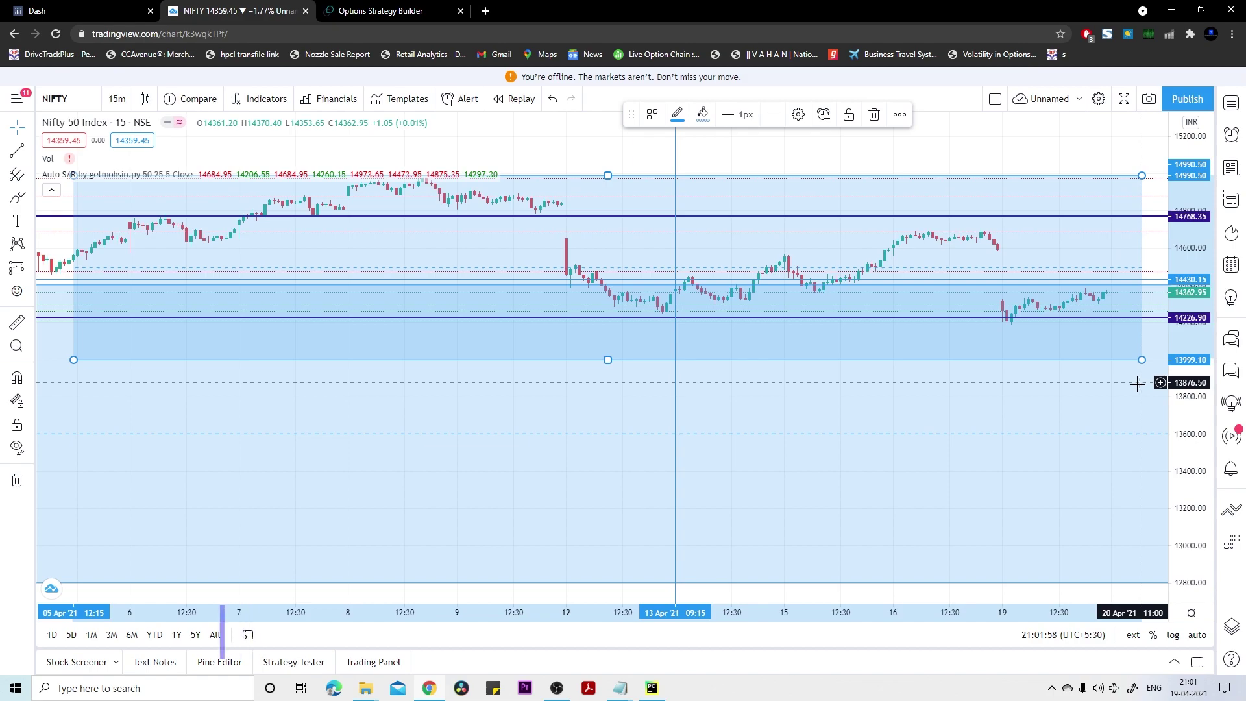
{"action": "left_click", "coordinate": [1090, 583]}
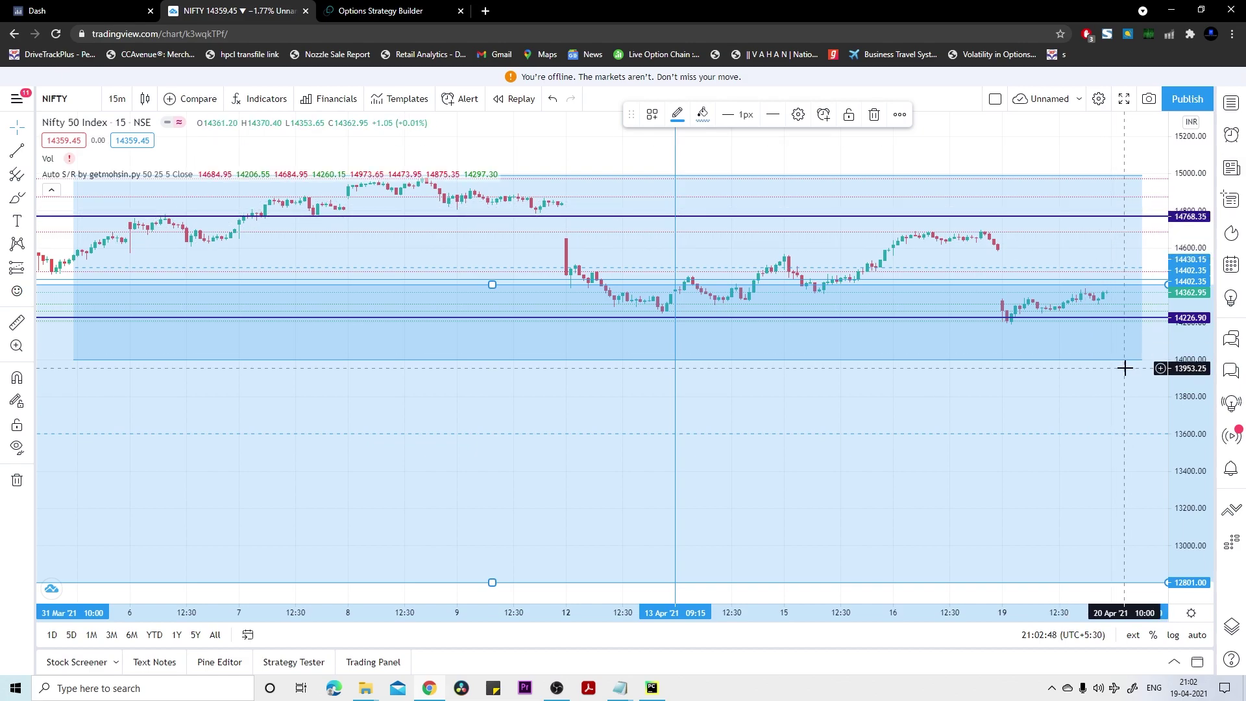
Switch to the Opstra strategy builder and highlight the upper breakeven and the maximum profit of the NIFTY option strategy
{"action": "left_click", "coordinate": [380, 10]}
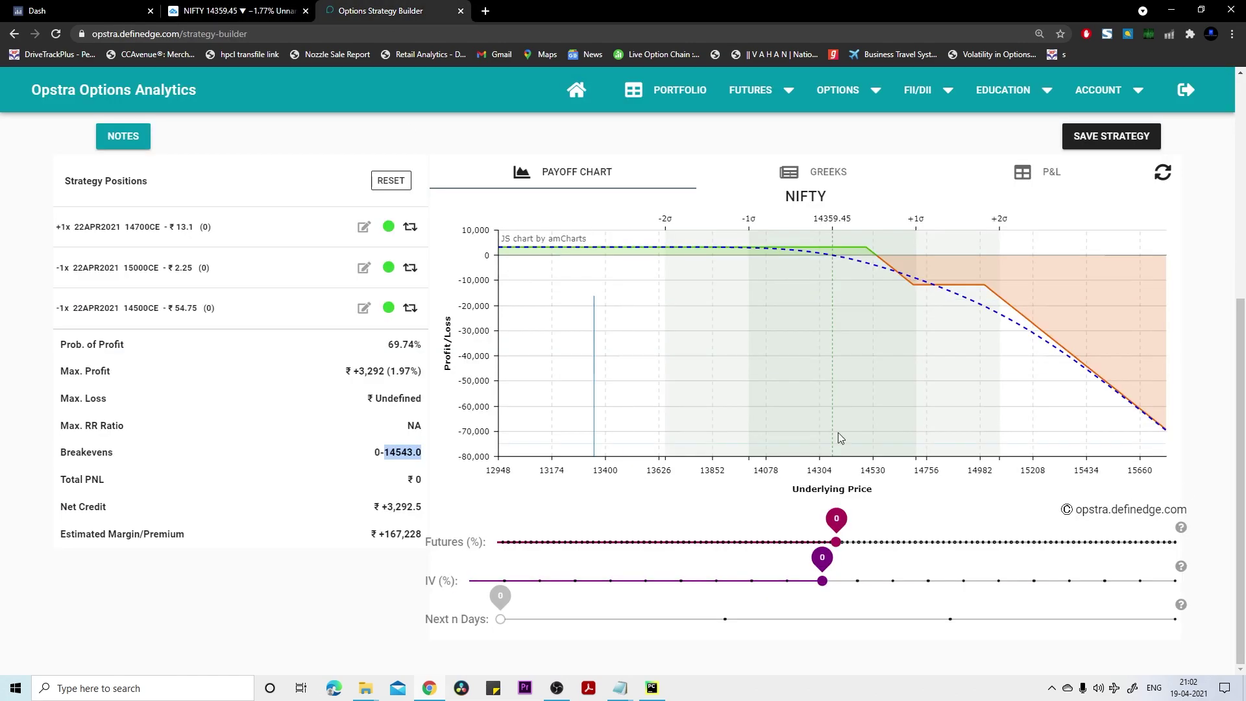
{"action": "left_click", "coordinate": [242, 521]}
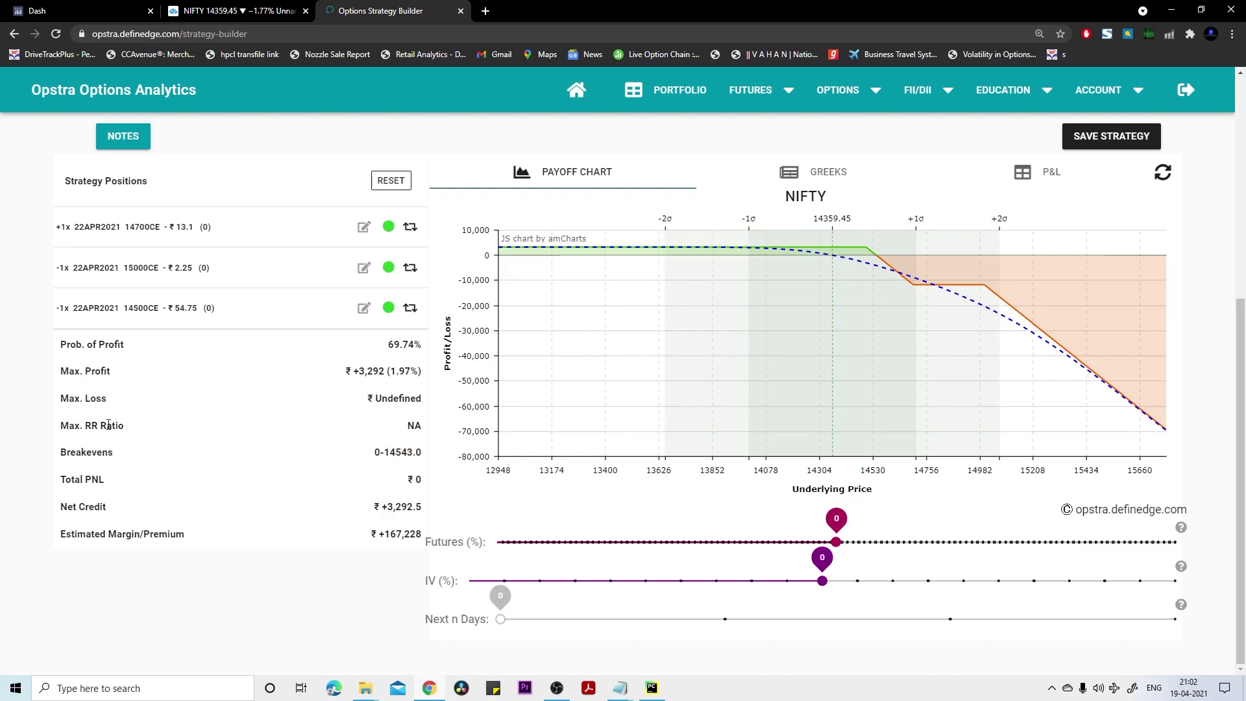
{"action": "left_click_drag", "start_coordinate": [387, 457], "coordinate": [423, 460]}
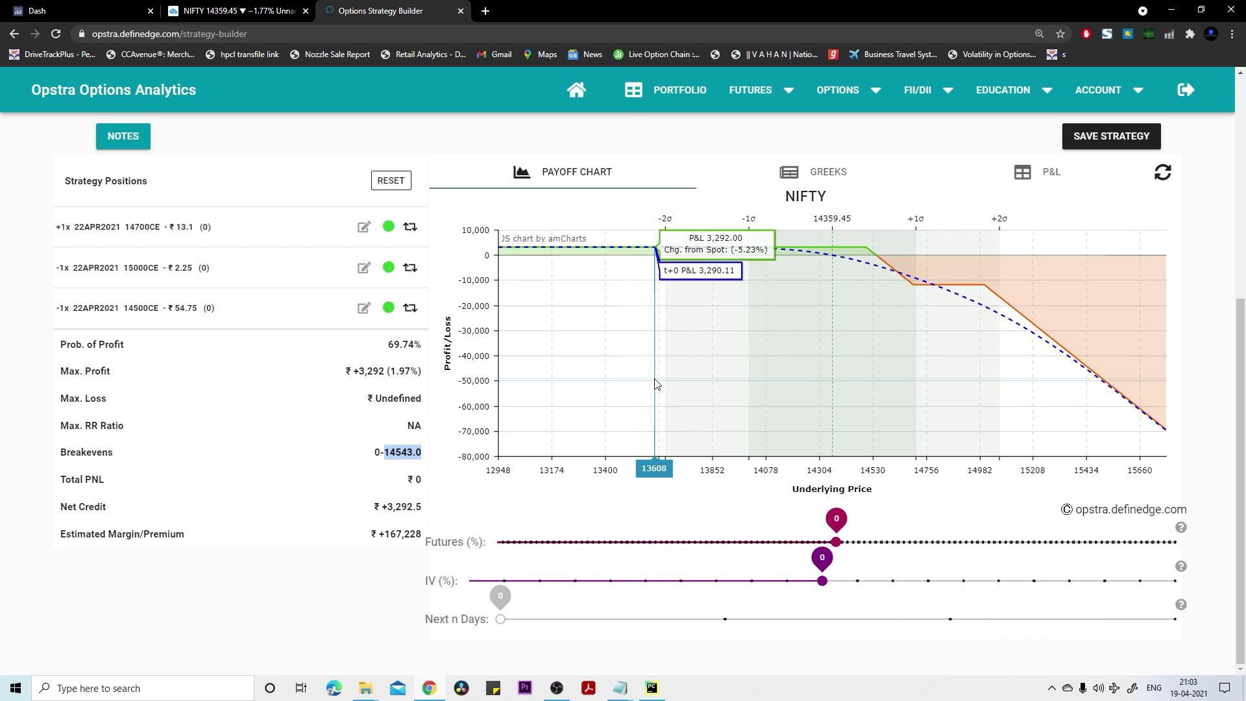
{"action": "left_click", "coordinate": [362, 374]}
{"action": "left_click_drag", "start_coordinate": [363, 374], "coordinate": [428, 384]}
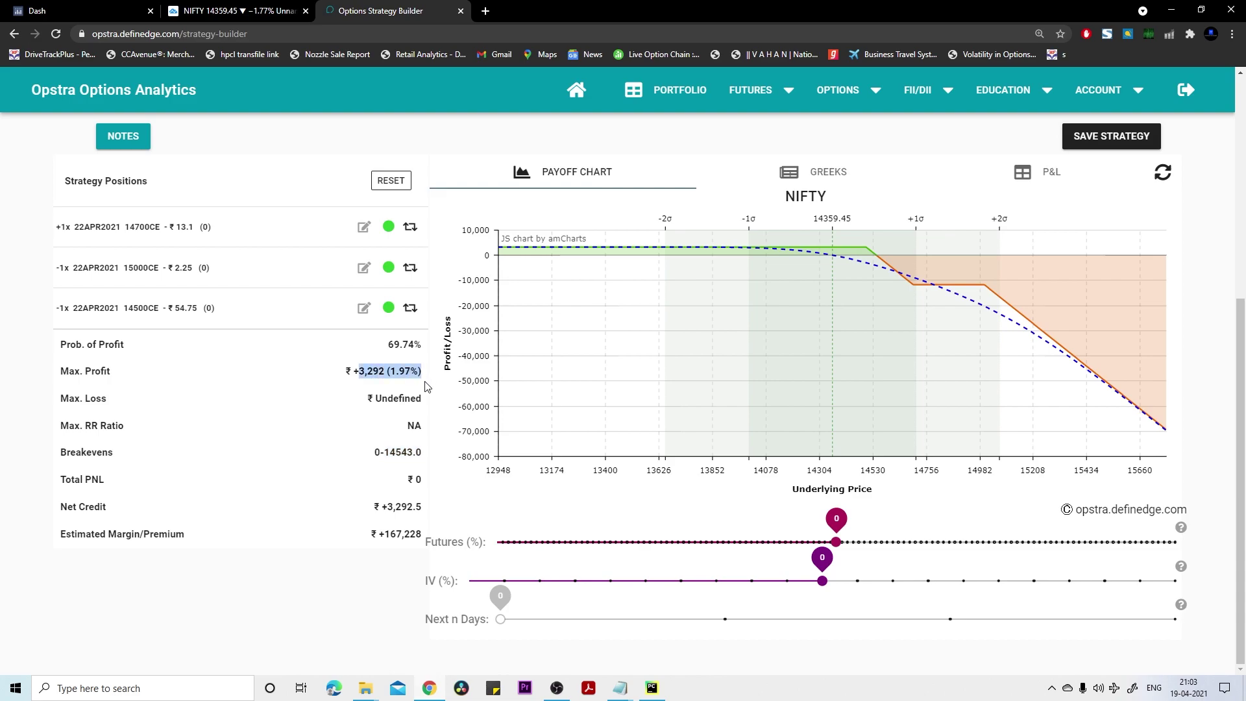